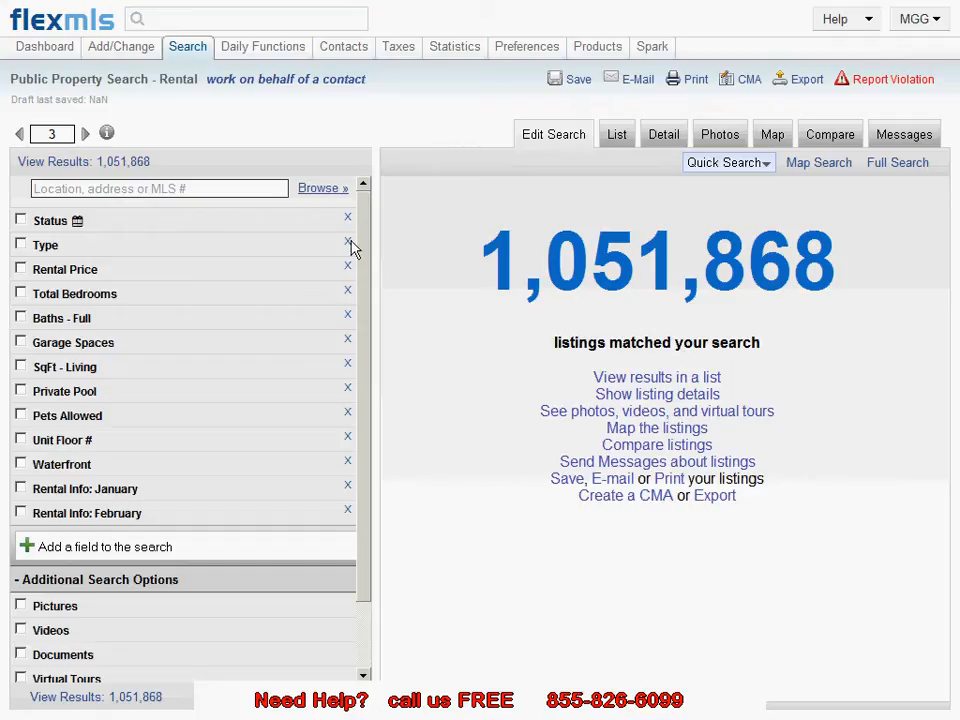
# Step: Search the location box for "palm beach" and add Palm Beach Gardens as the city criterion
pyautogui.click(229, 189)
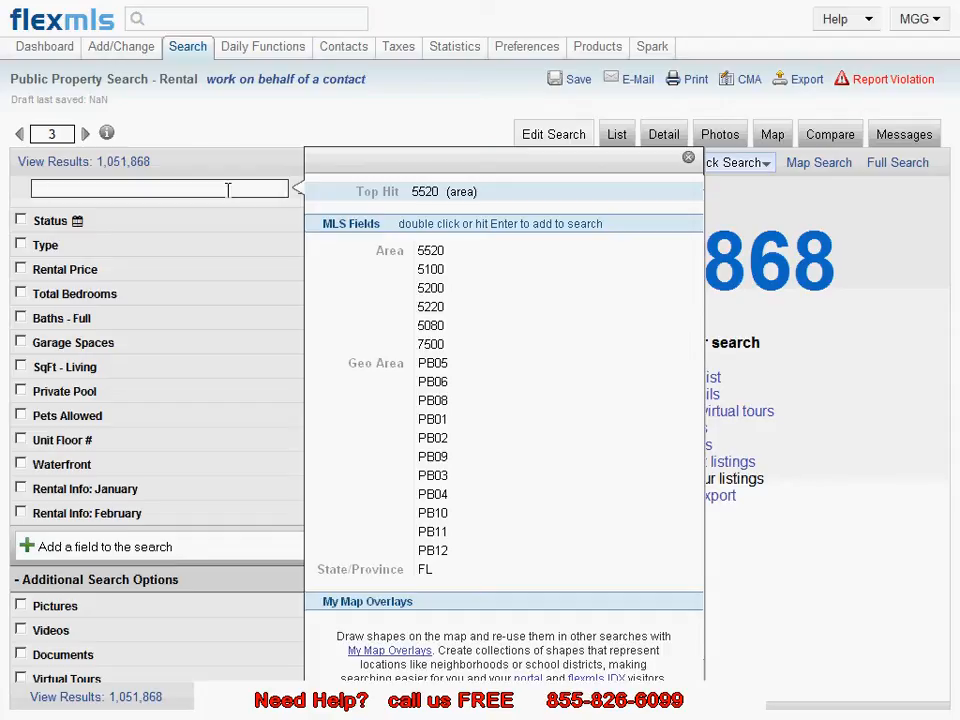
pyautogui.write('palm be')
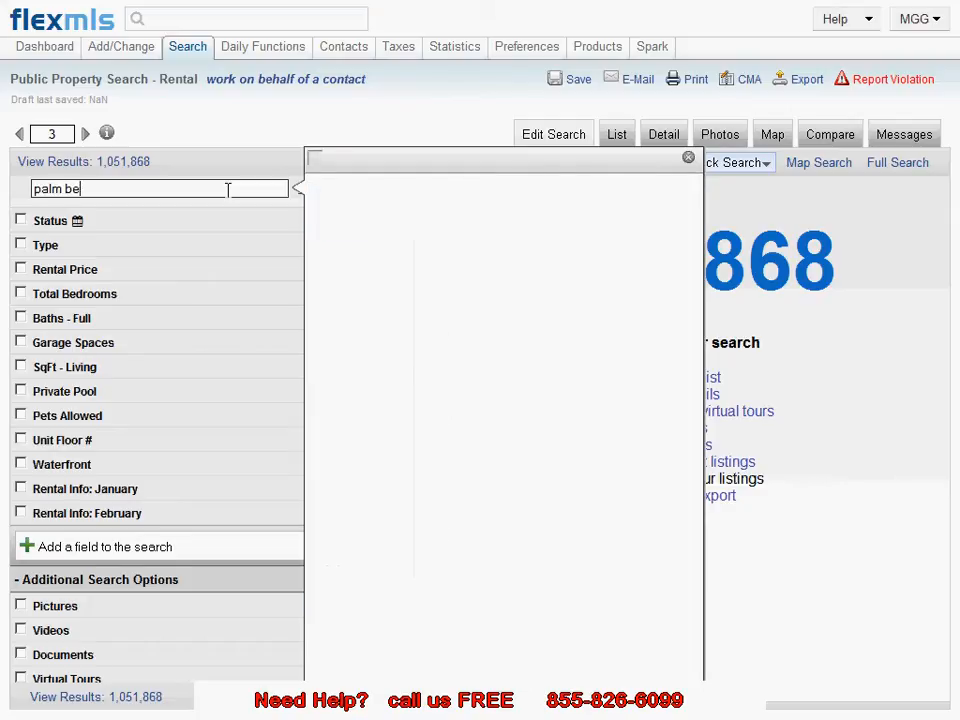
pyautogui.write('c')
pyautogui.press('BackSpace')
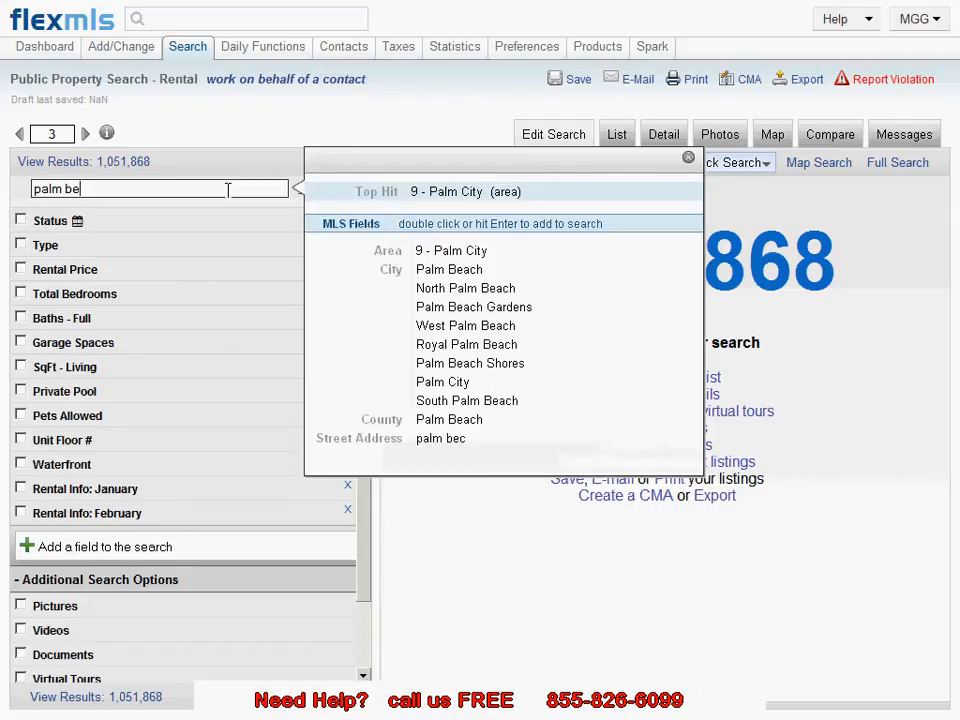
pyautogui.write('ach')
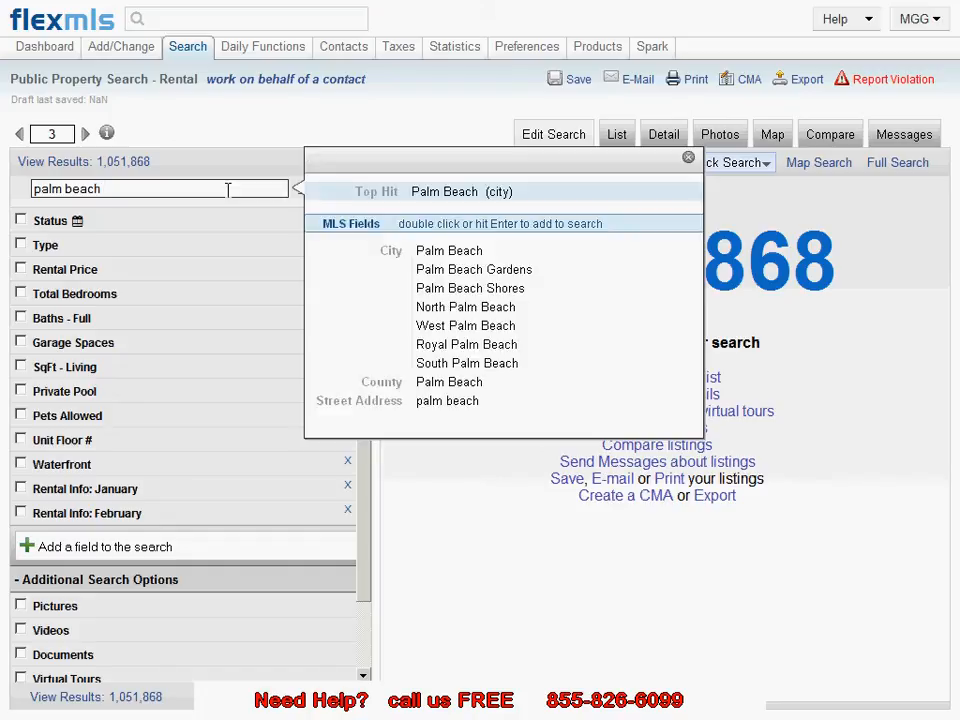
pyautogui.doubleClick(480, 277)
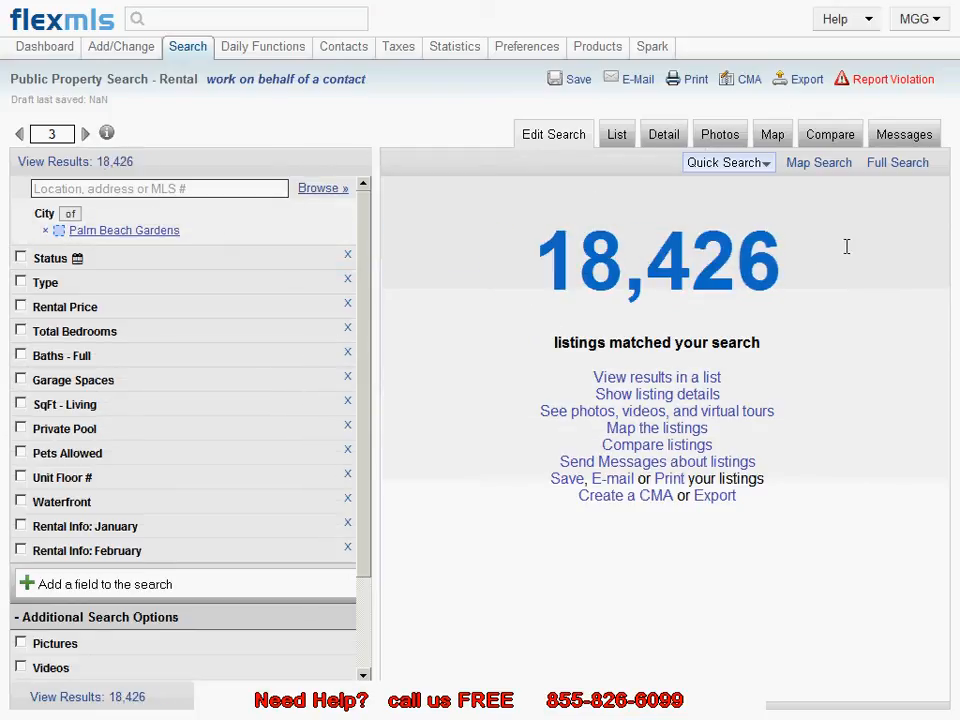
# Step: Set the Status criterion to Active
pyautogui.click(146, 267)
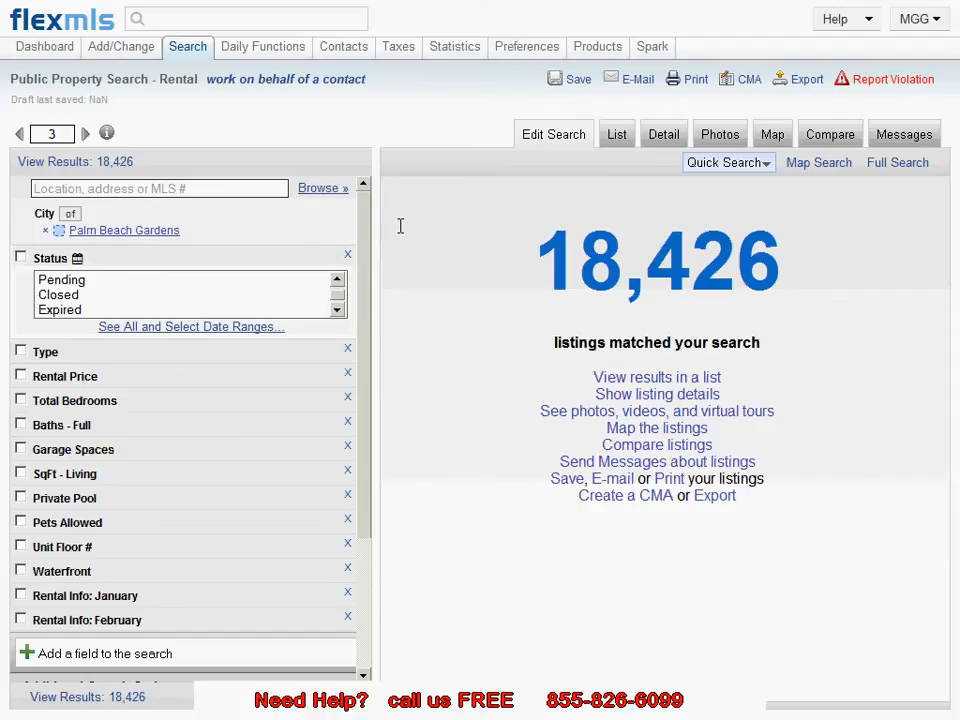
pyautogui.click(337, 280)
pyautogui.click(337, 280)
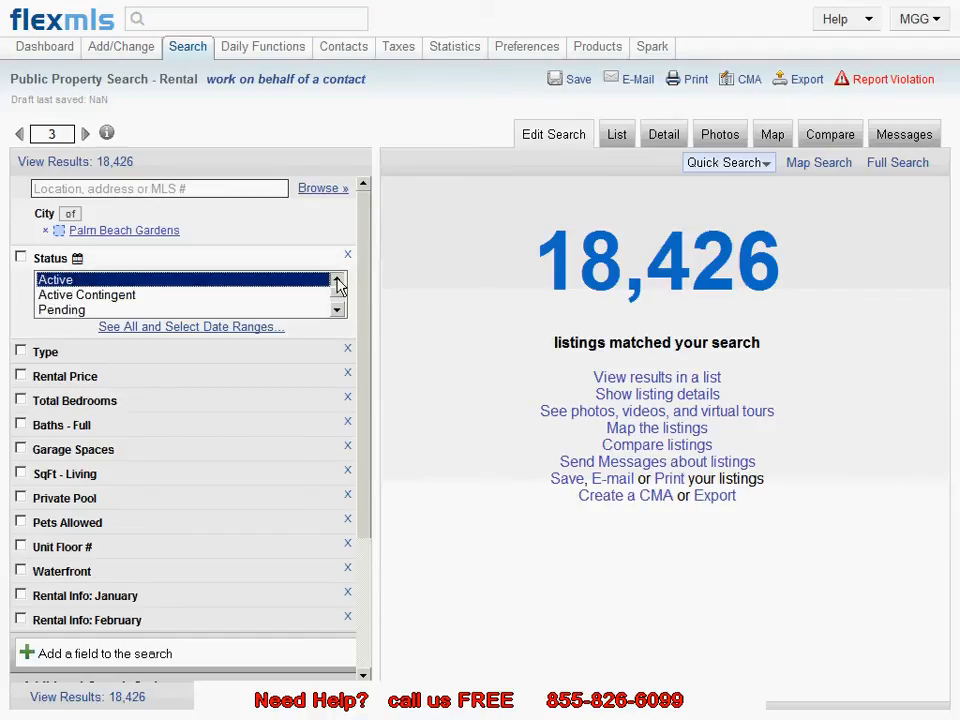
pyautogui.click(258, 288)
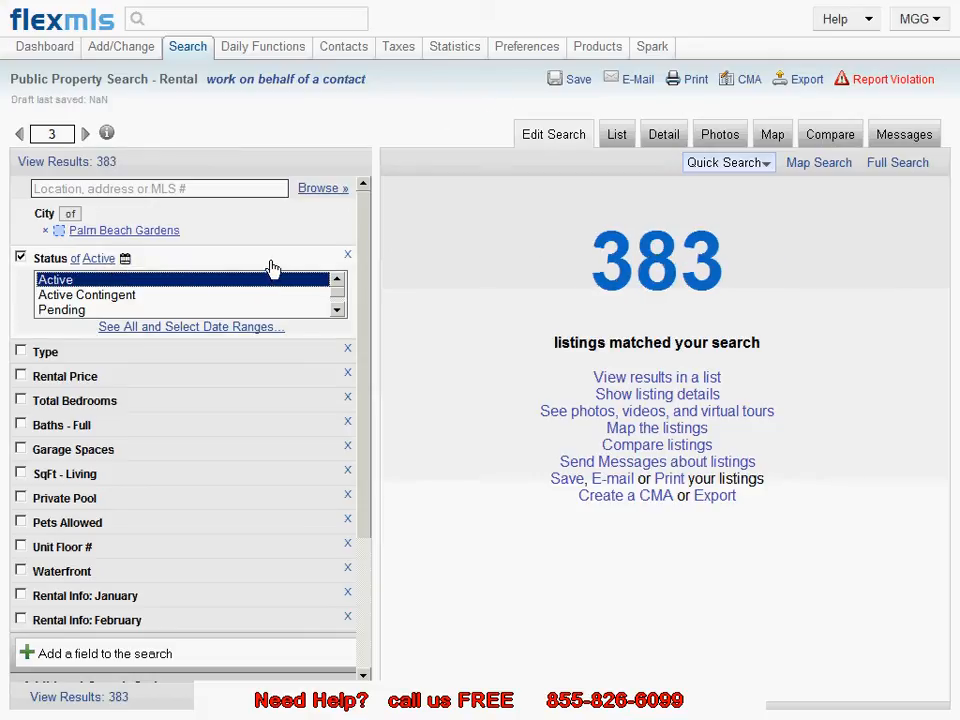
pyautogui.click(336, 311)
pyautogui.click(336, 311)
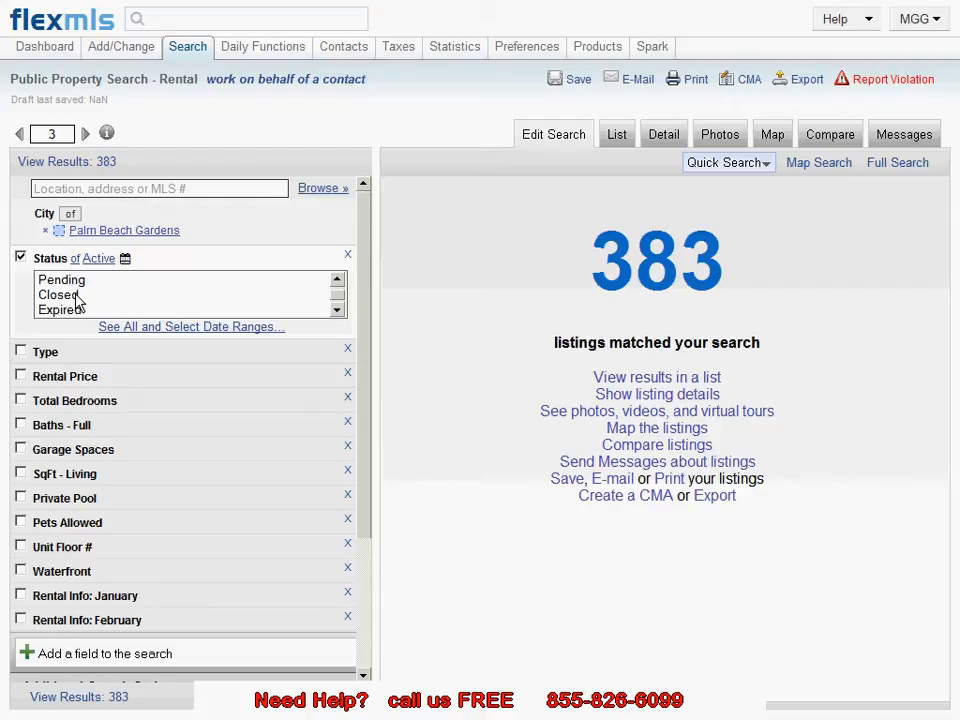
pyautogui.click(158, 268)
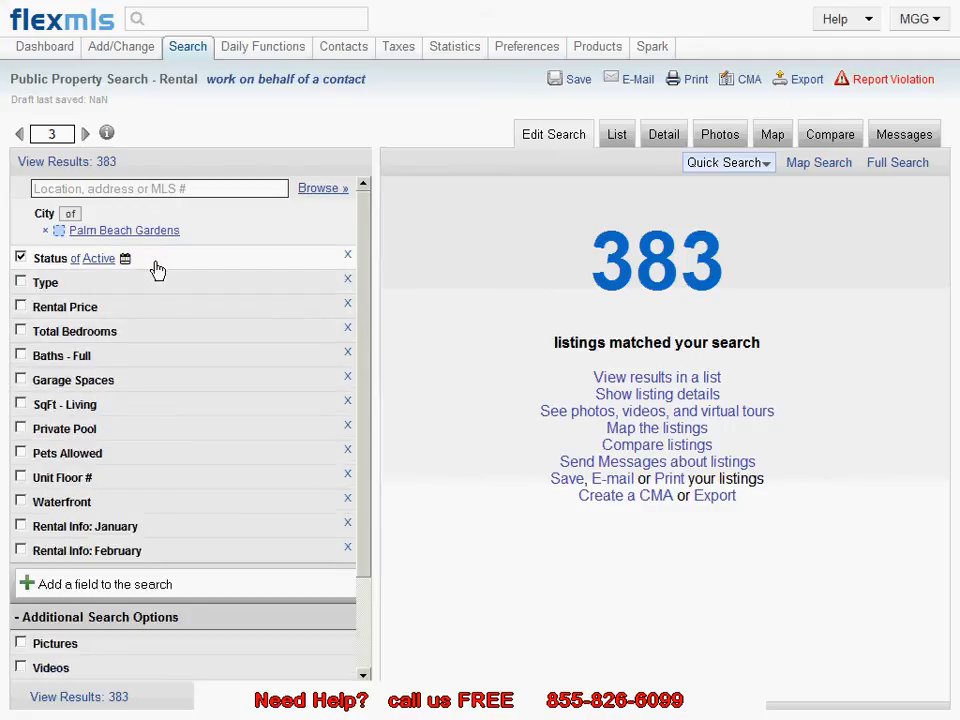
# Step: Set the property Type criterion to Single Family House only
pyautogui.click(150, 293)
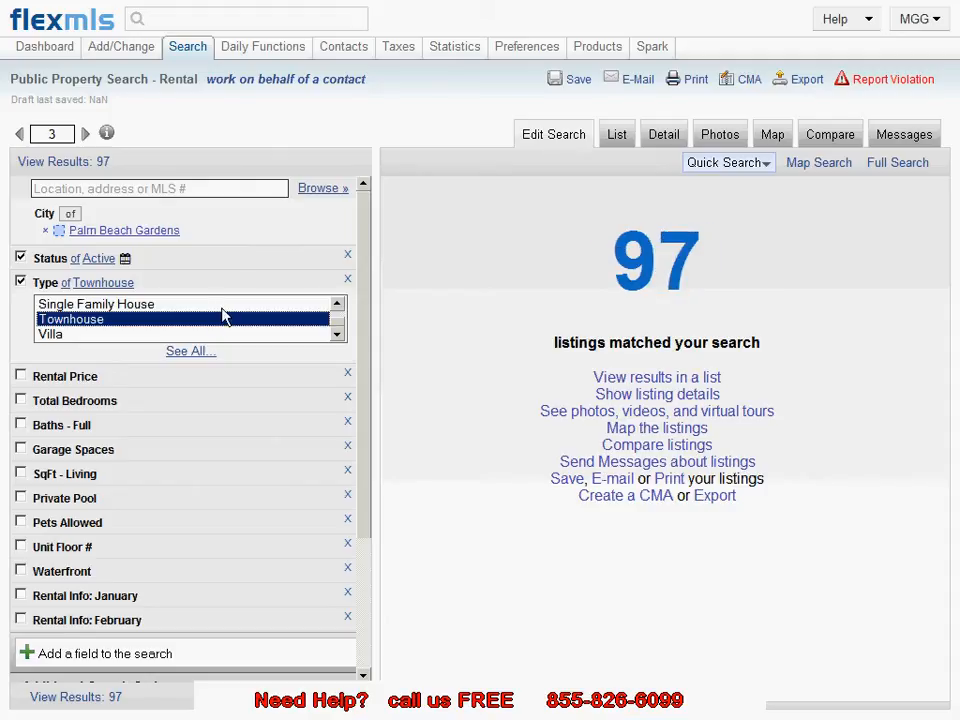
pyautogui.keyDown('ctrl'); pyautogui.click(222, 306); pyautogui.keyUp('ctrl')
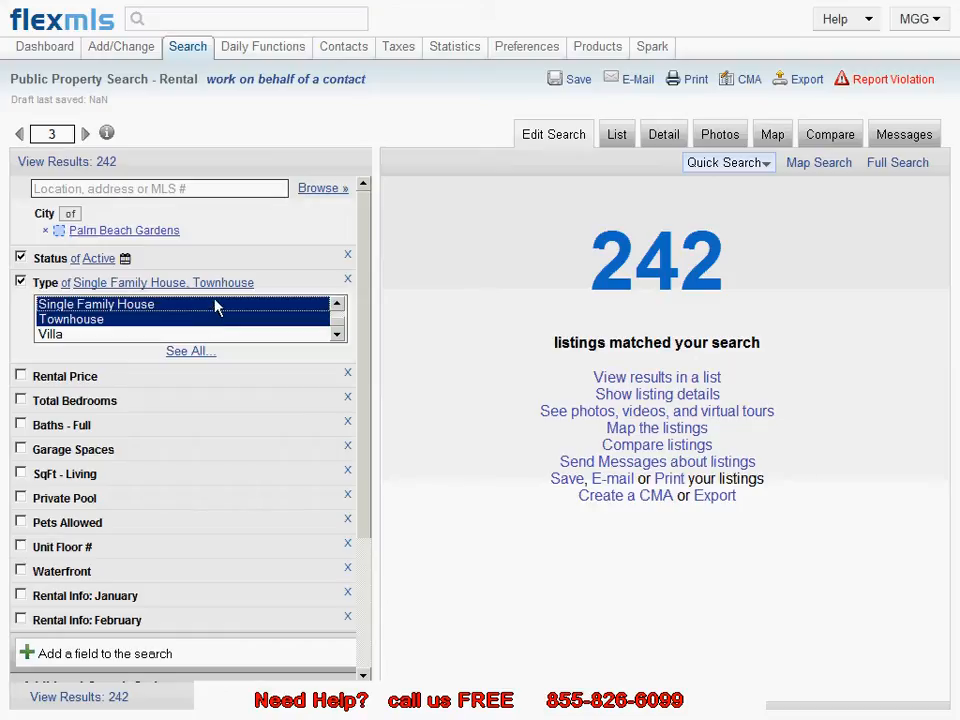
pyautogui.click(213, 306)
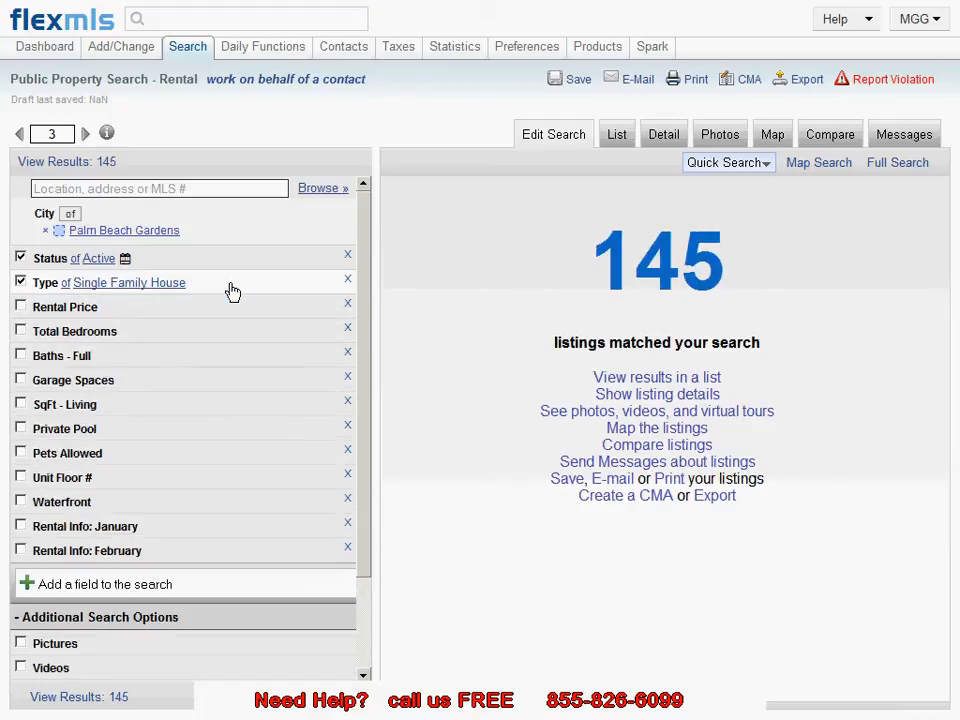
# Step: Set the Rental Price criterion to a maximum of 2500
pyautogui.click(180, 312)
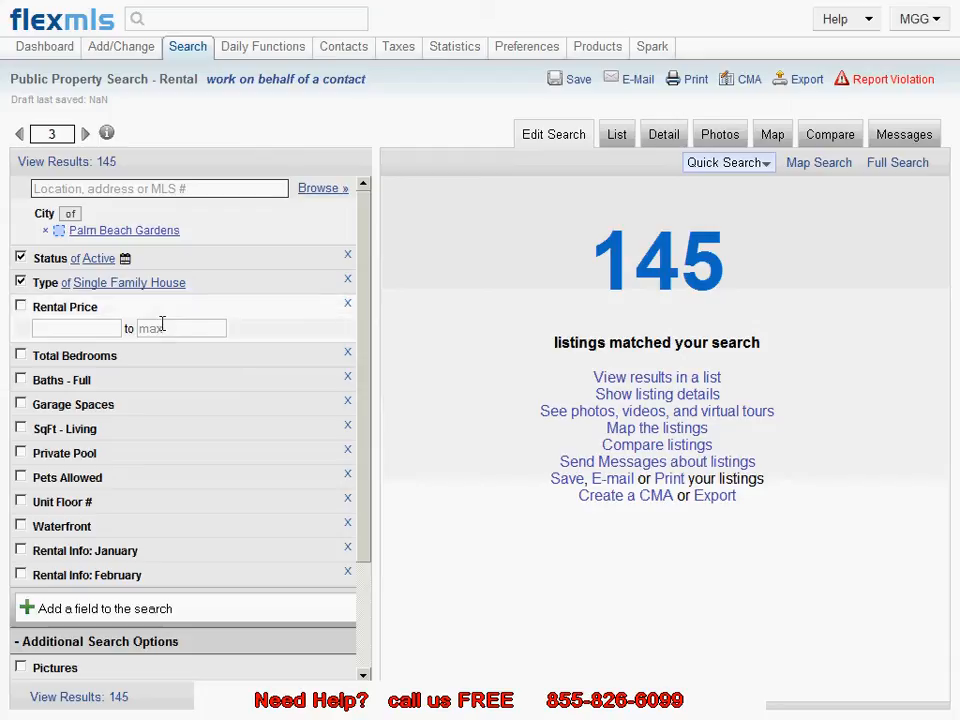
pyautogui.click(162, 326)
pyautogui.write('2500')
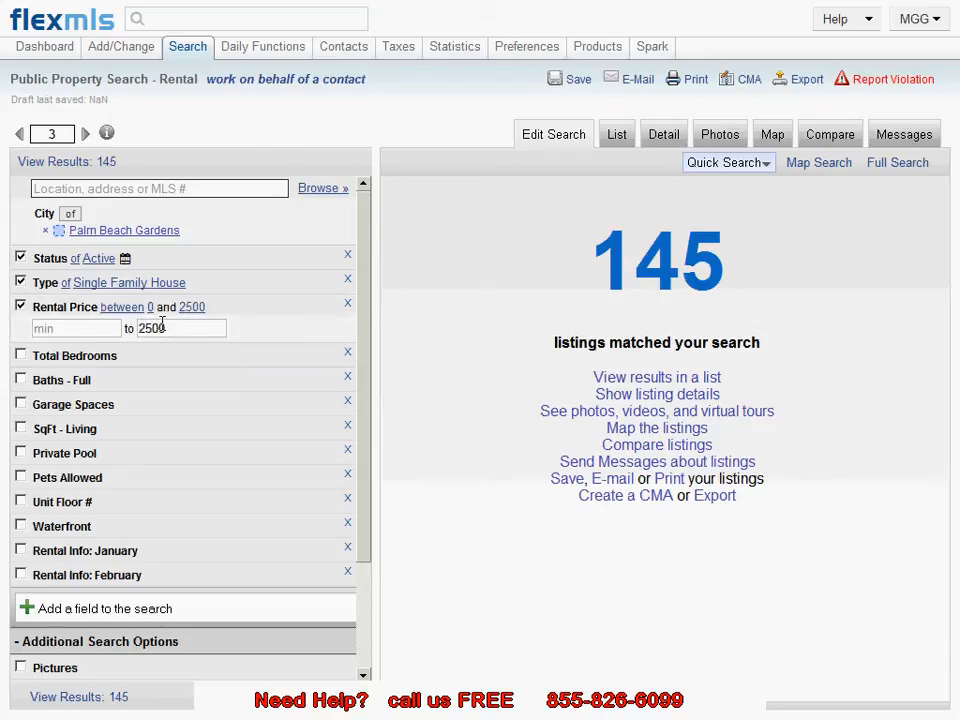
pyautogui.click(285, 313)
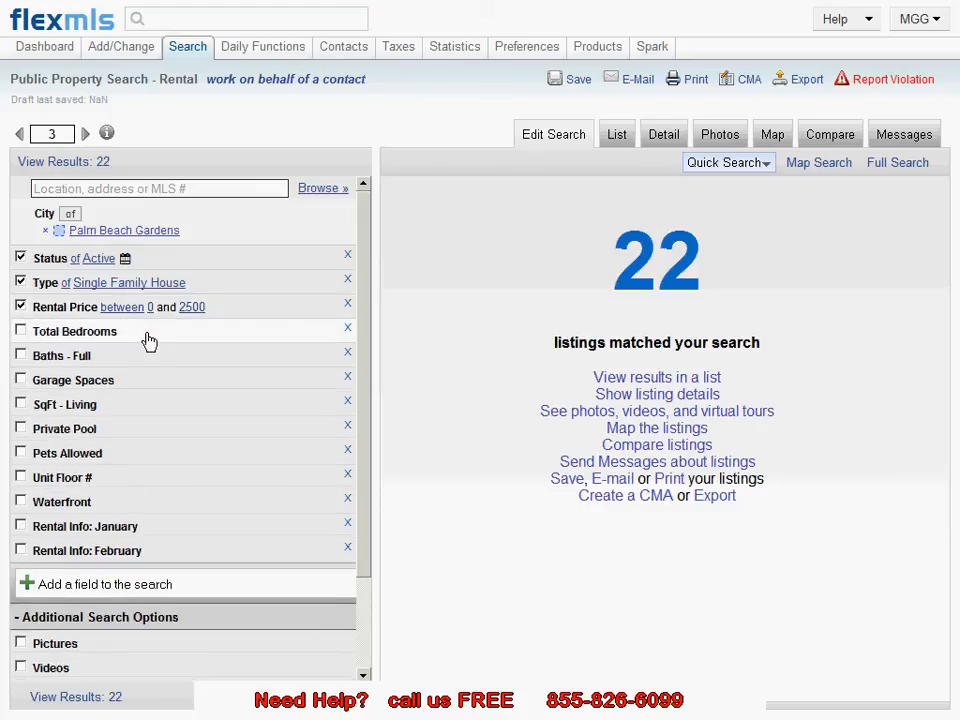
# Step: Set Total Bedrooms to a minimum of 3
pyautogui.click(148, 340)
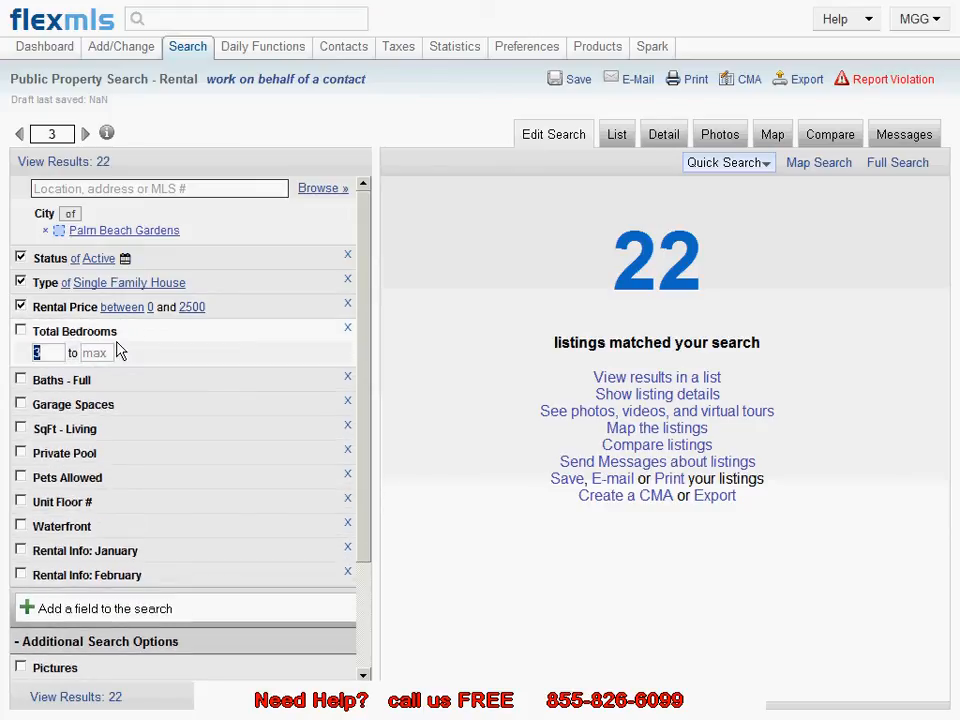
pyautogui.moveTo(52, 354); pyautogui.dragTo(25, 348)
pyautogui.write('3')
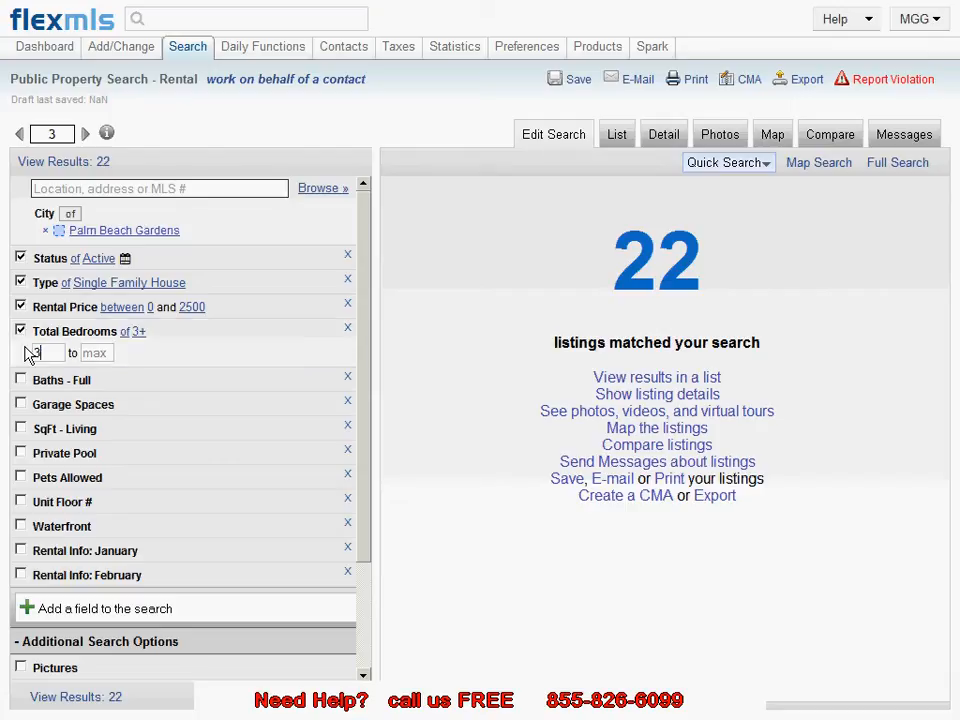
pyautogui.click(239, 331)
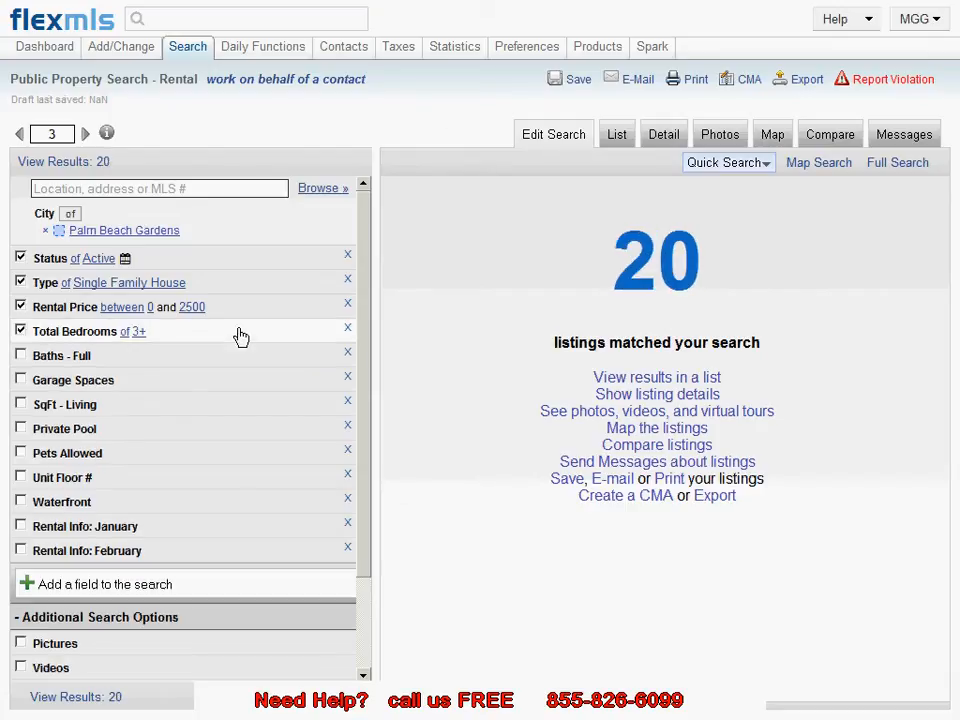
# Step: Set Baths - Full to a minimum of 2
pyautogui.click(154, 364)
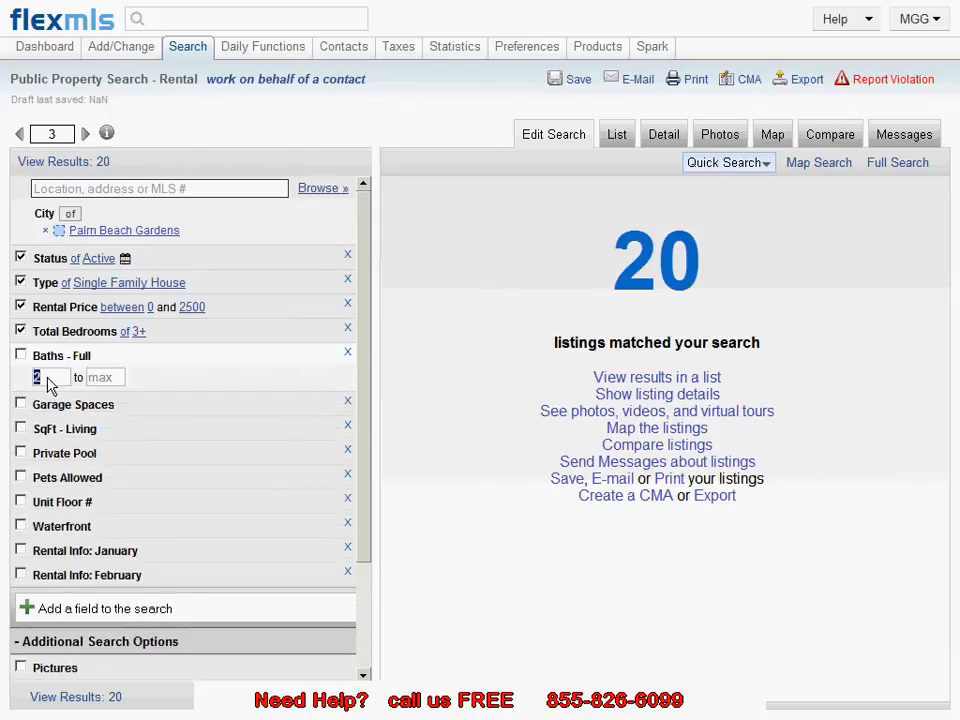
pyautogui.write('2')
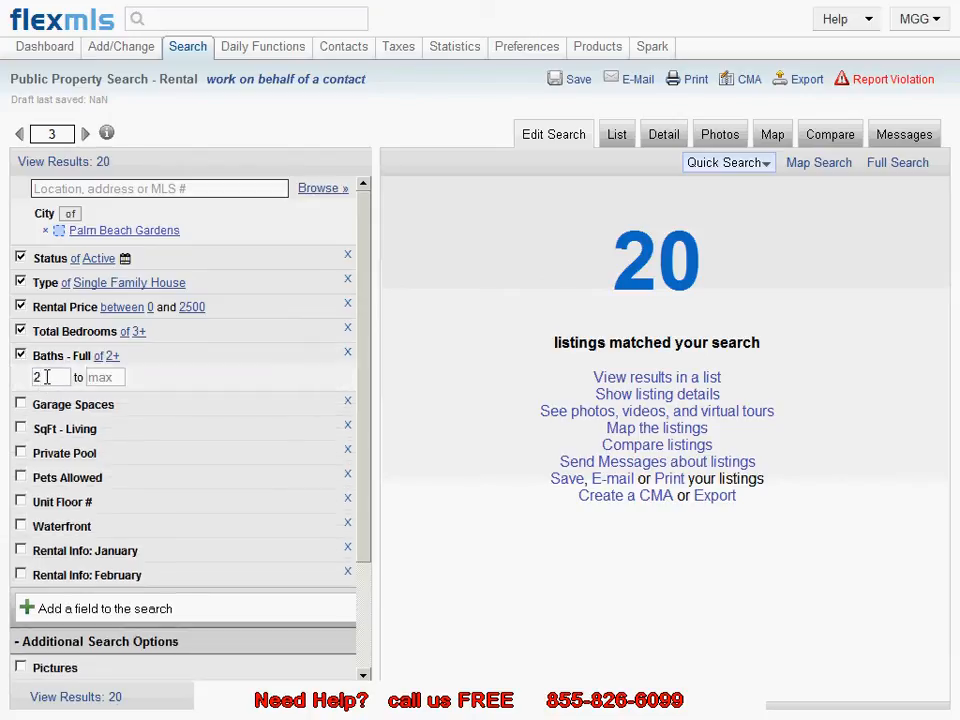
pyautogui.click(174, 363)
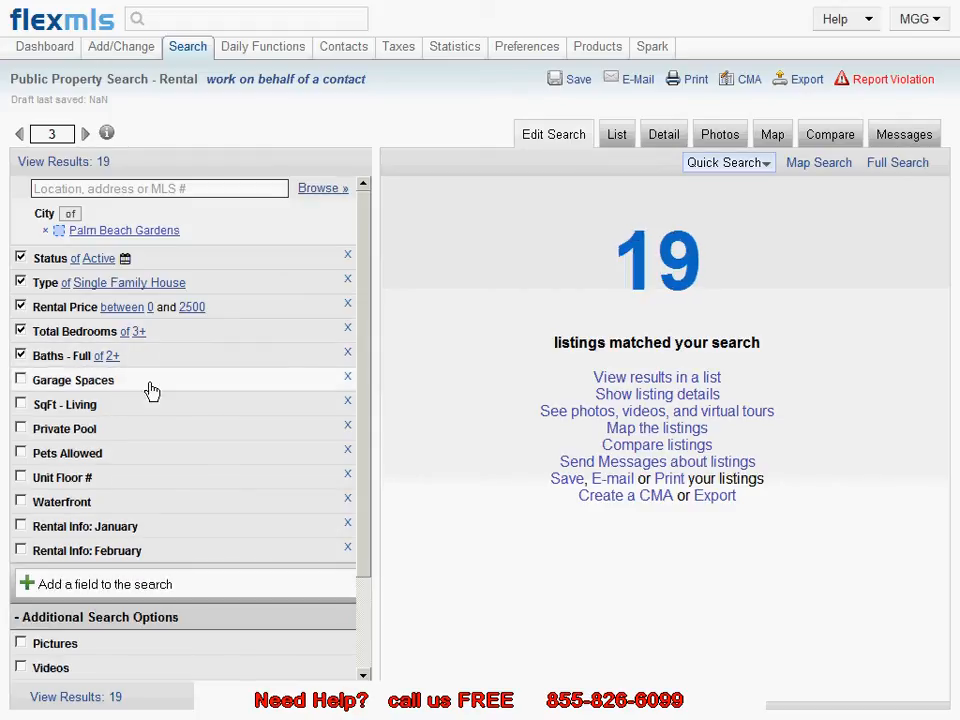
# Step: Set SqFt - Living to a minimum of 2000
pyautogui.click(150, 388)
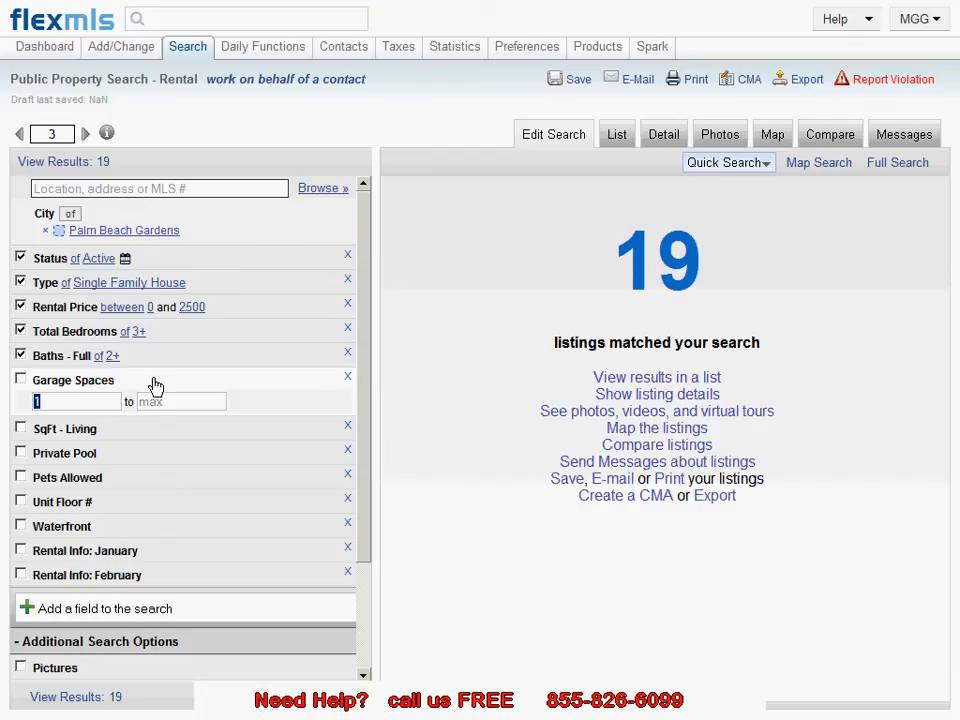
pyautogui.click(156, 386)
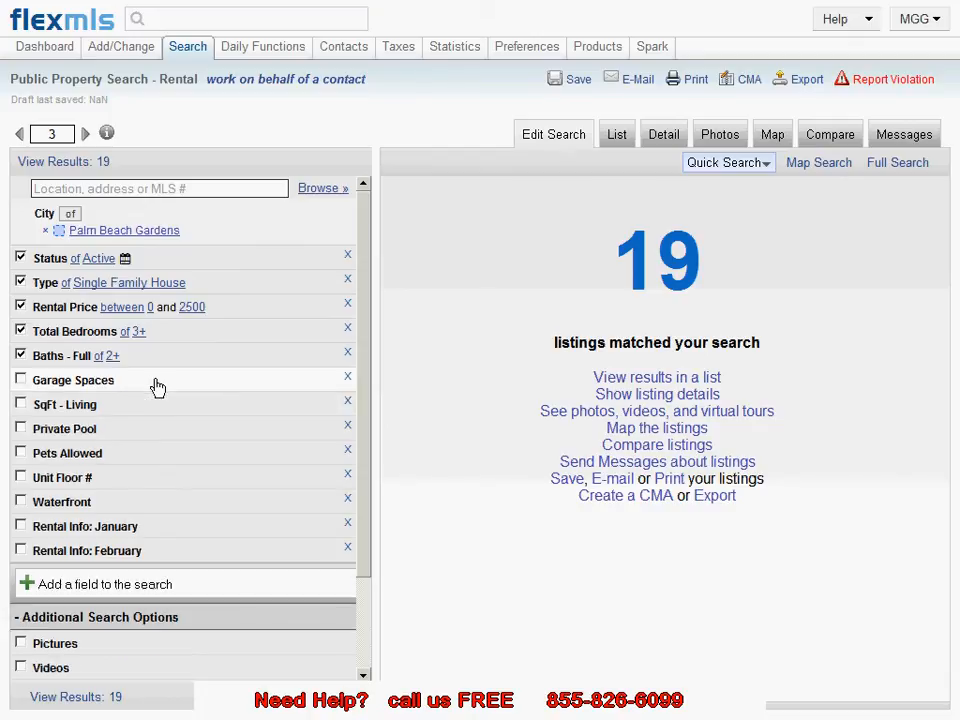
pyautogui.click(165, 412)
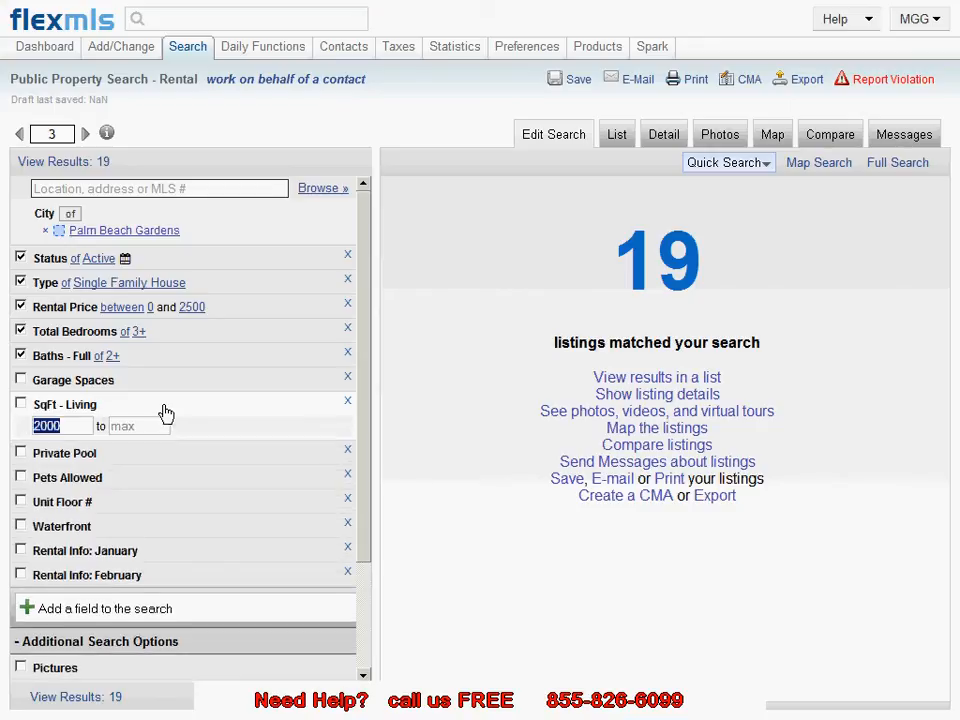
pyautogui.write('2000')
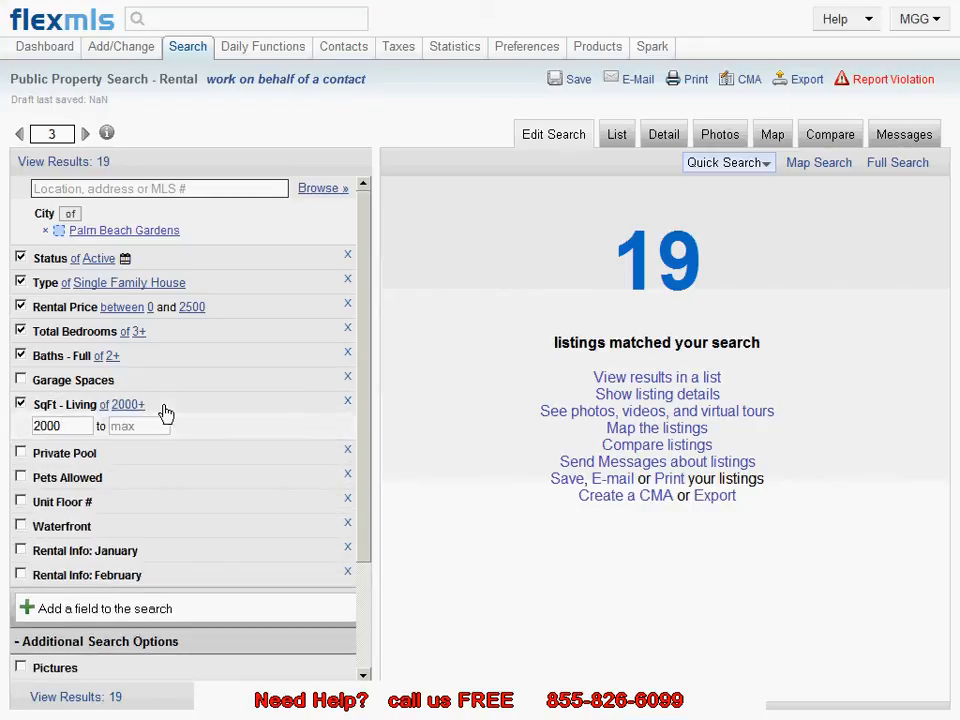
pyautogui.click(165, 412)
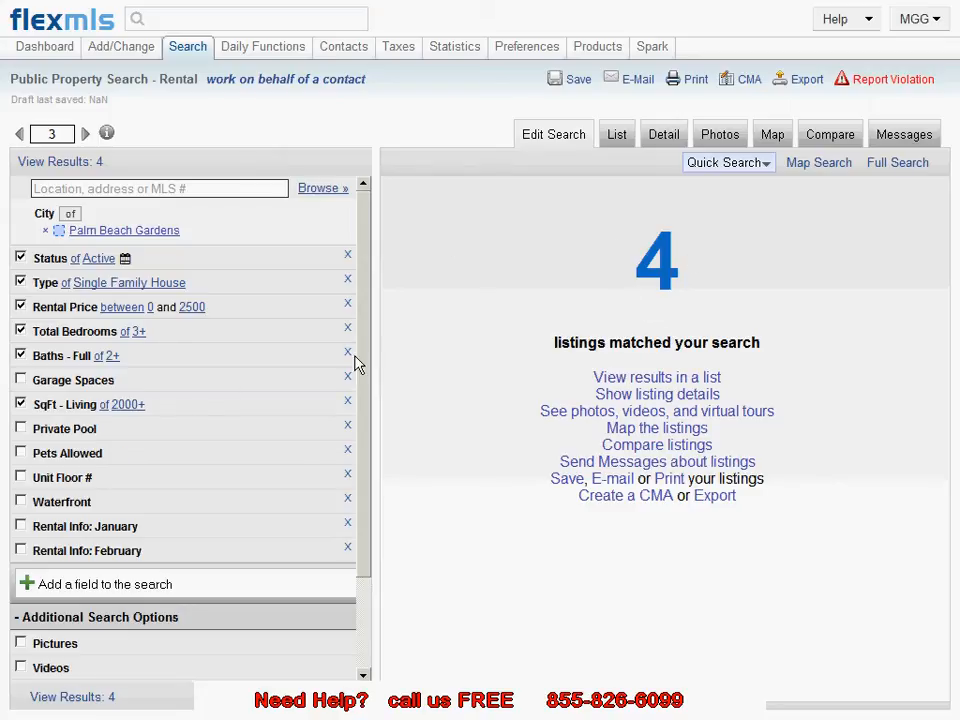
# Step: Expand the Private Pool, Pets Allowed and Unit Floor # criteria to review their options
pyautogui.click(176, 437)
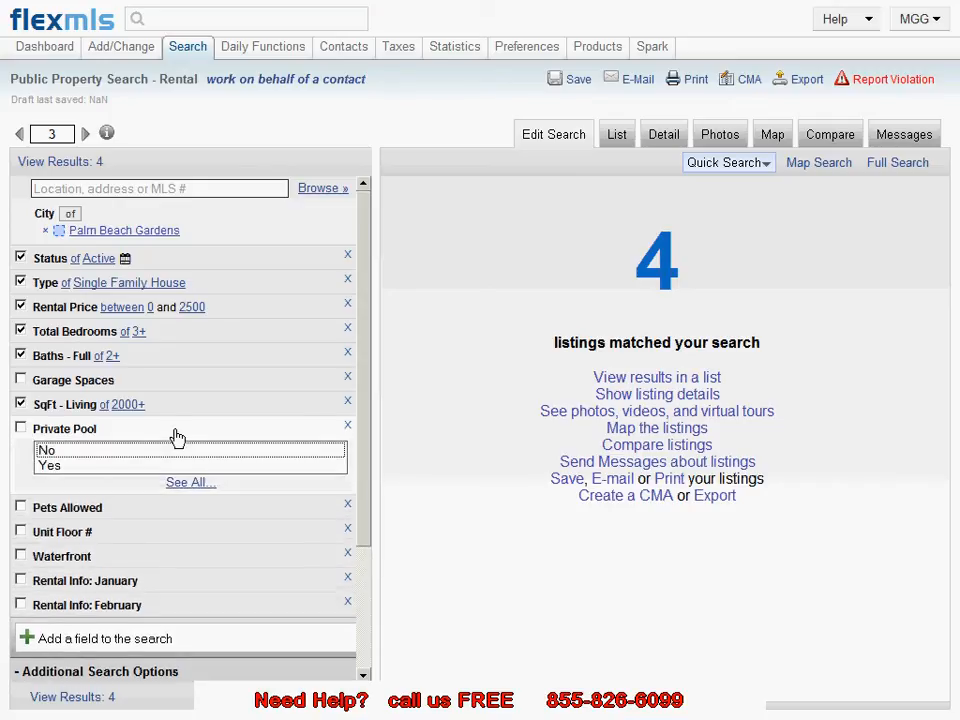
pyautogui.click(176, 437)
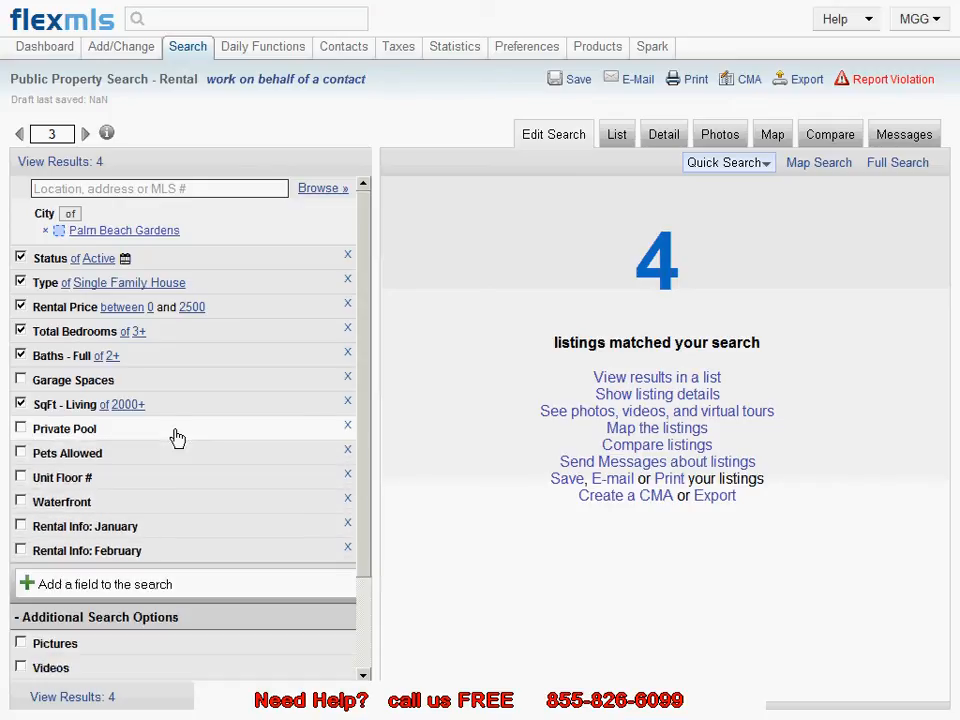
pyautogui.click(186, 459)
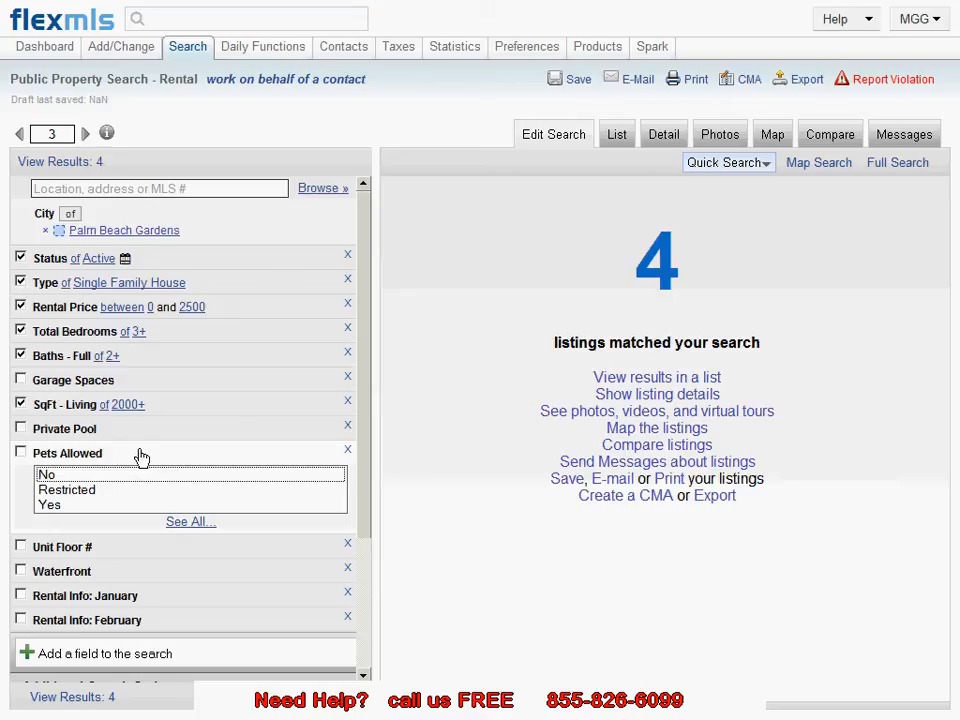
pyautogui.click(140, 455)
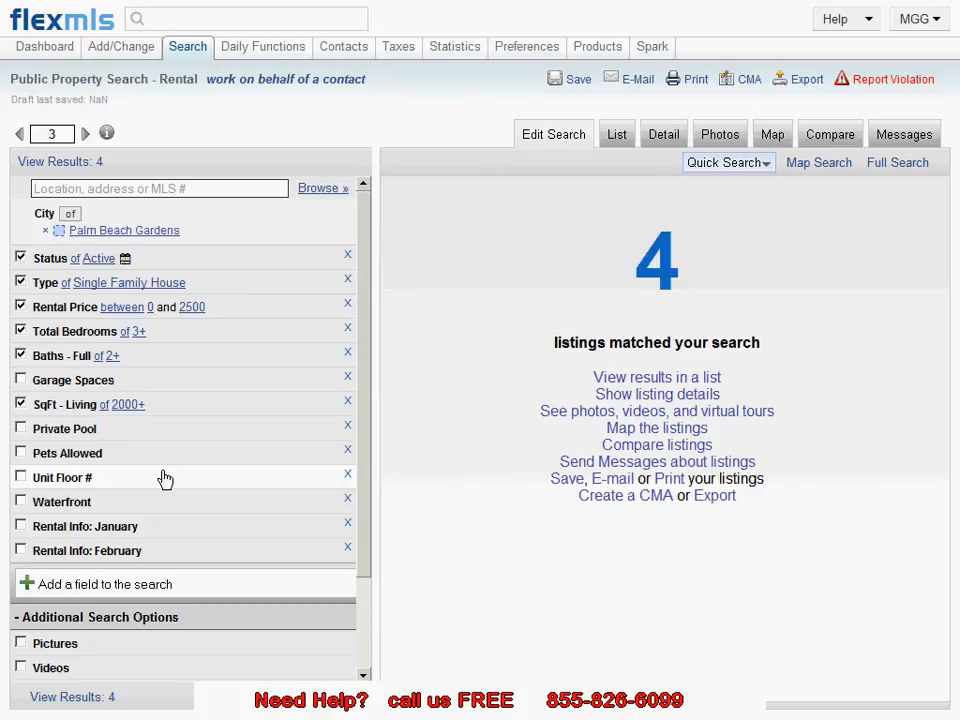
pyautogui.click(165, 479)
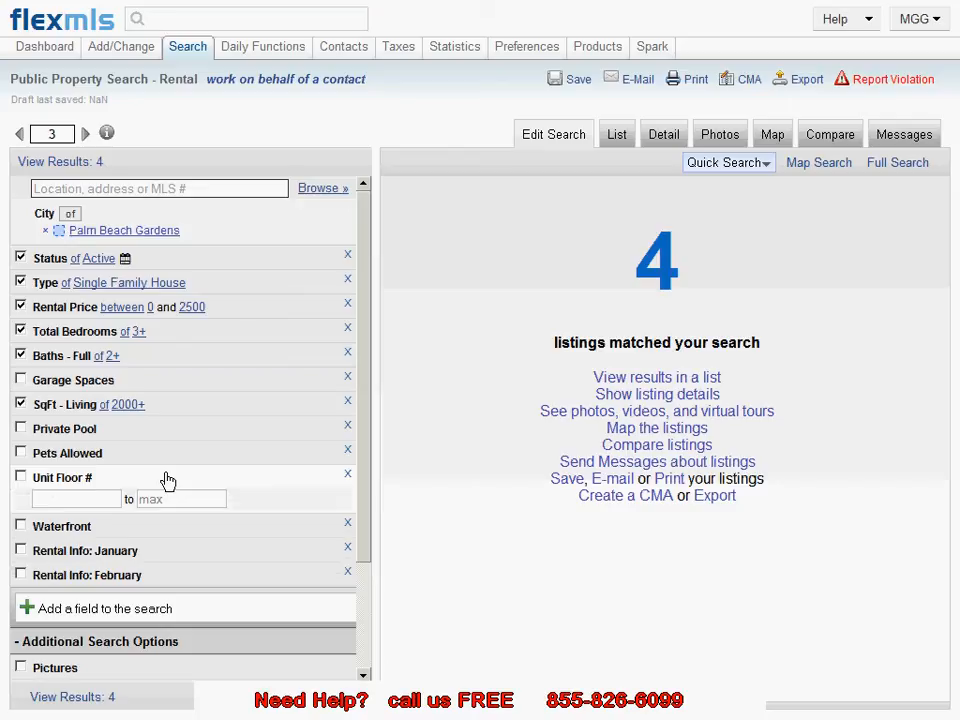
pyautogui.click(166, 481)
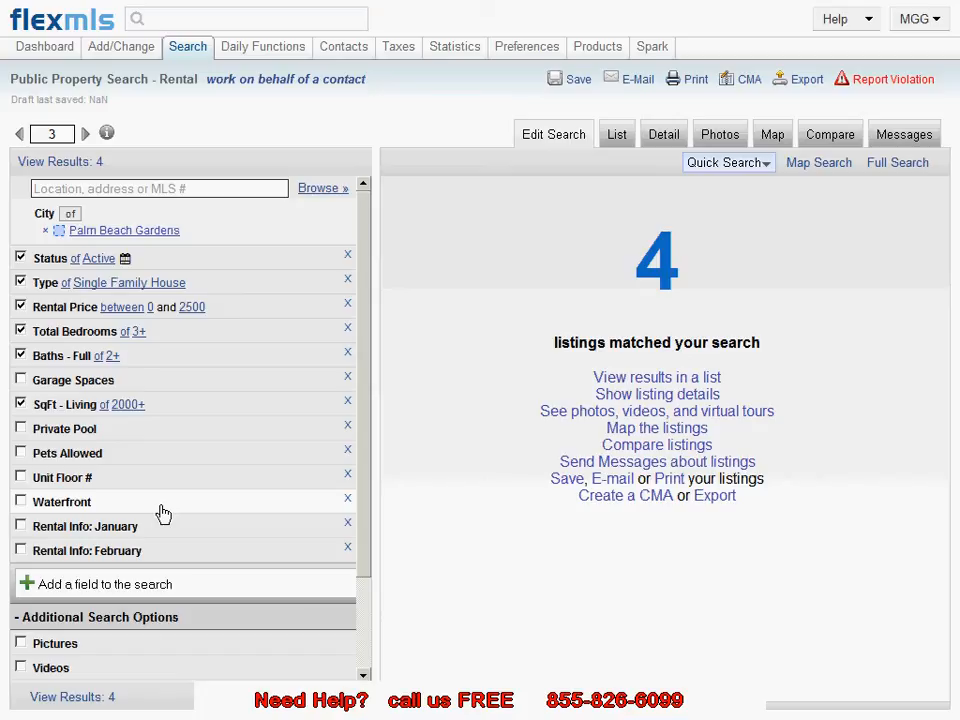
# Step: Set Rental Info: January to Seasonal
pyautogui.click(236, 529)
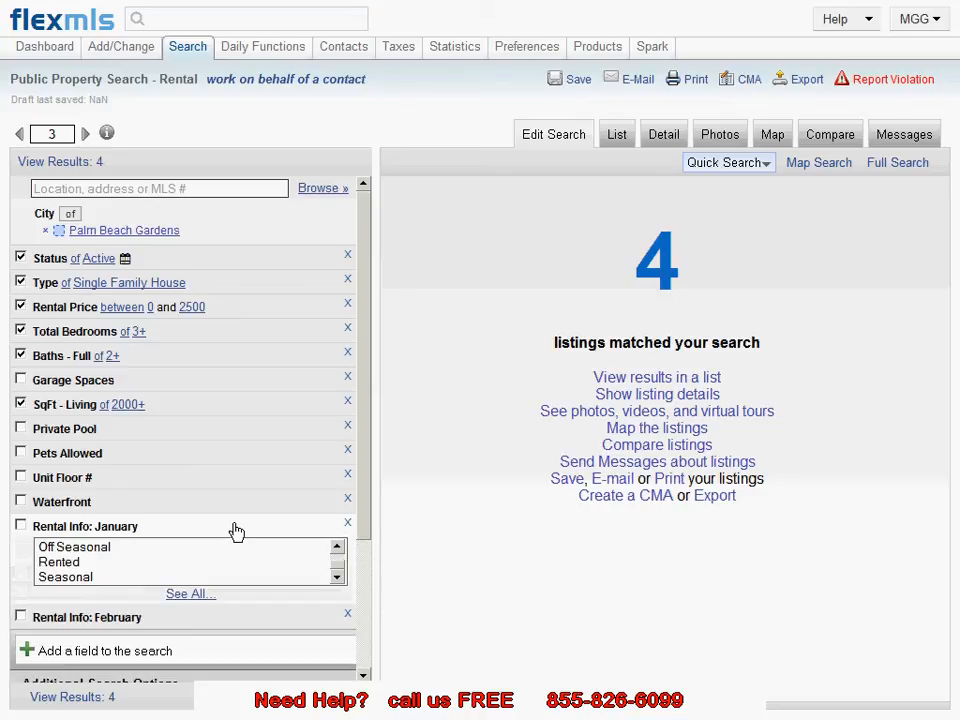
pyautogui.click(72, 579)
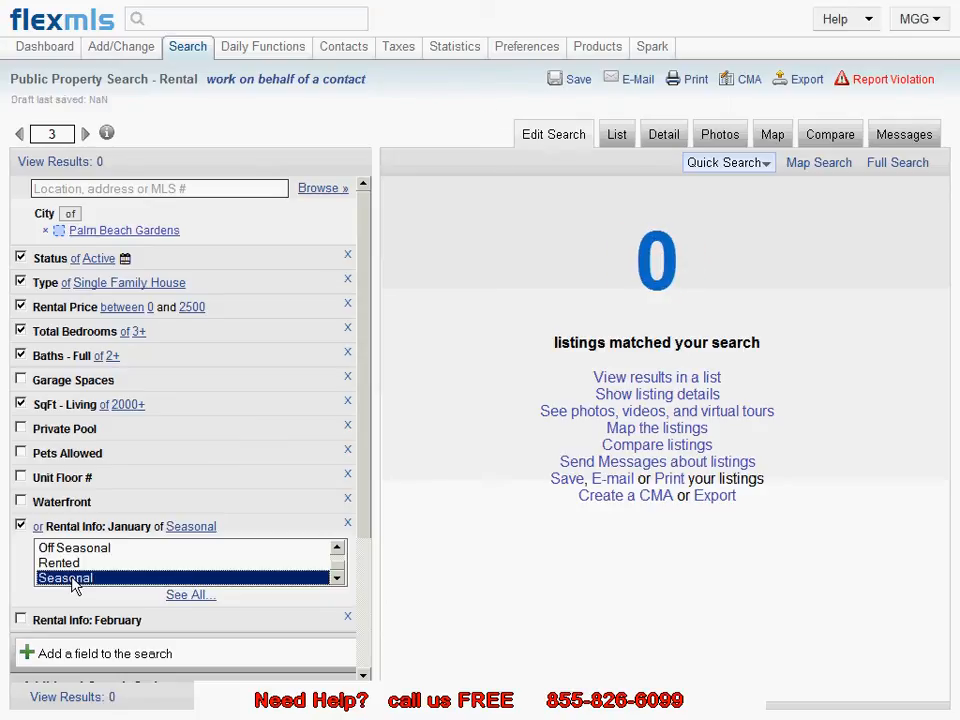
# Step: Change Rental Info: January to Annual
pyautogui.click(340, 549)
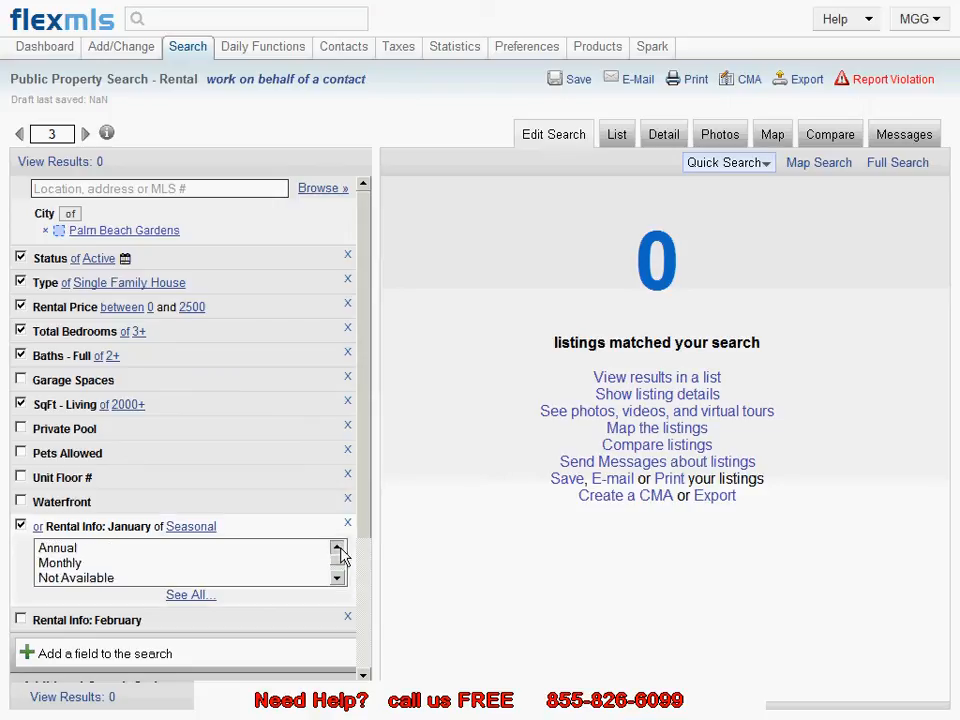
pyautogui.click(261, 549)
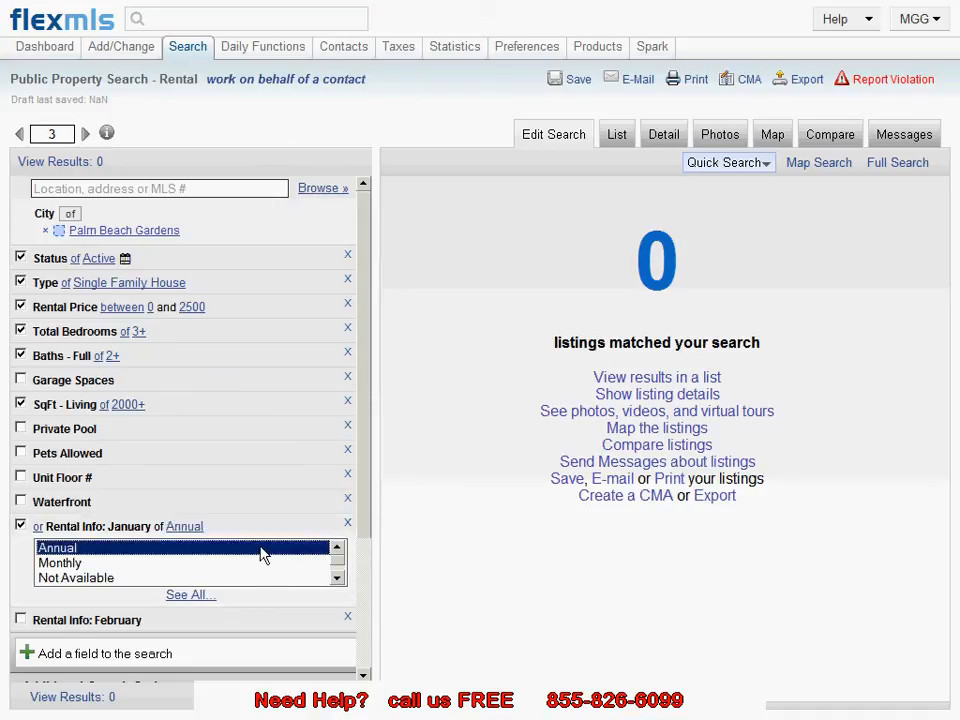
pyautogui.click(264, 531)
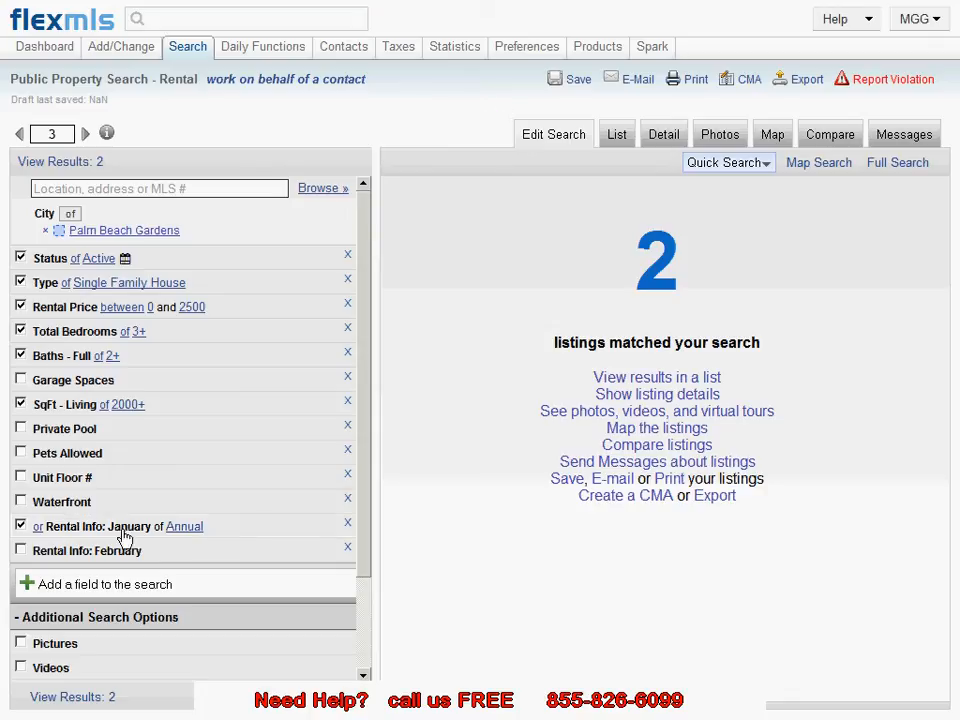
# Step: Add the Rental Info: February criterion set to Annual
pyautogui.click(20, 551)
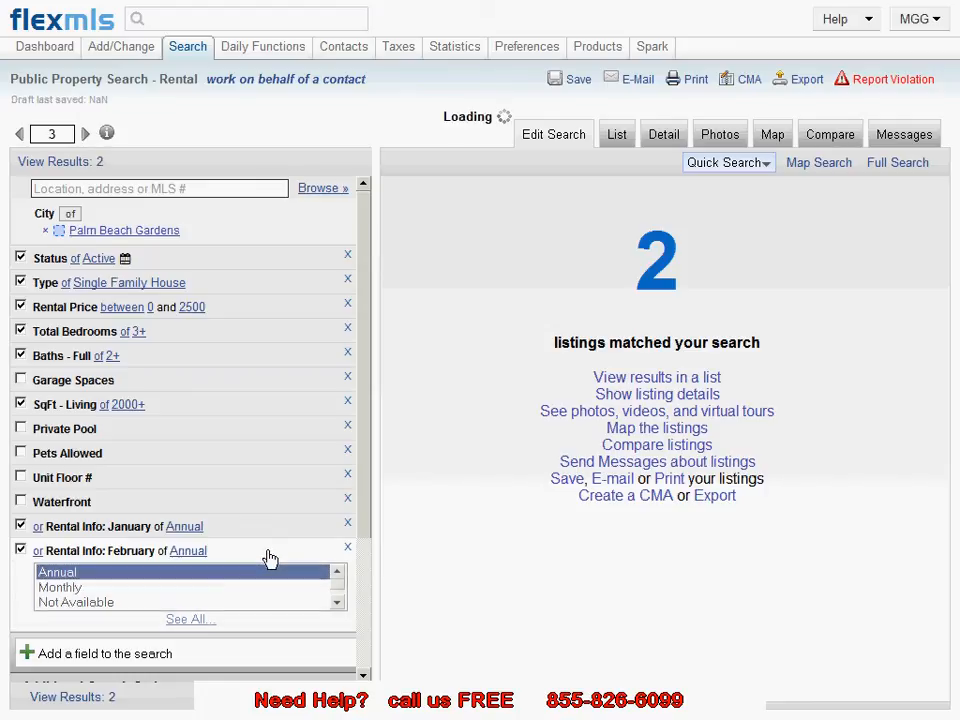
pyautogui.click(270, 558)
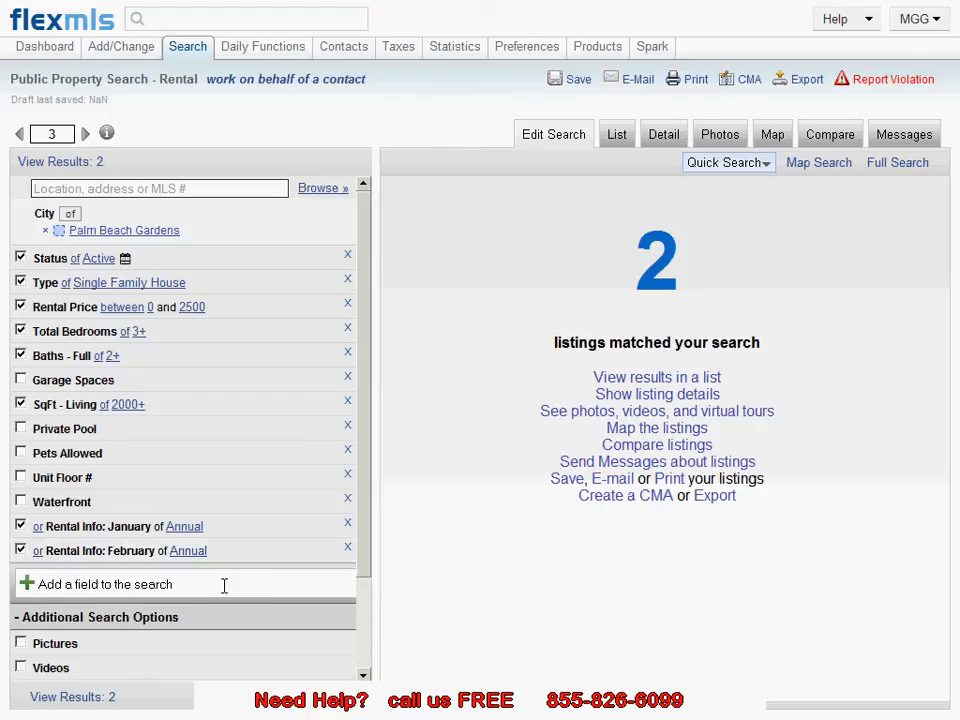
# Step: Try adding a Furnished criterion from the field list, enabling it, then removing it from the search
pyautogui.click(168, 585)
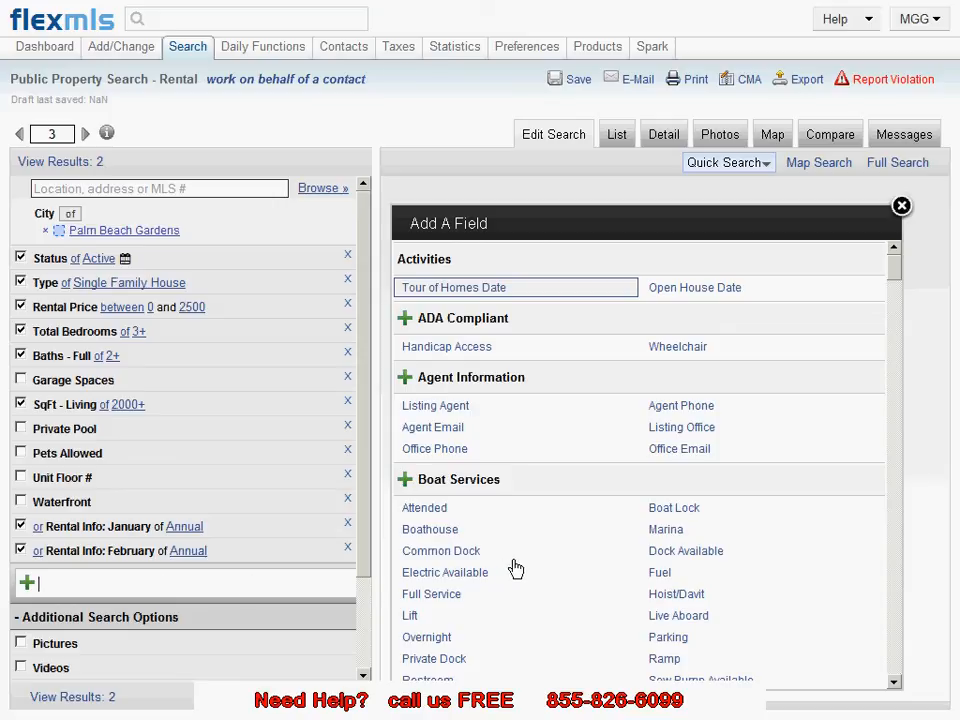
pyautogui.scroll(-5, 529, 559)
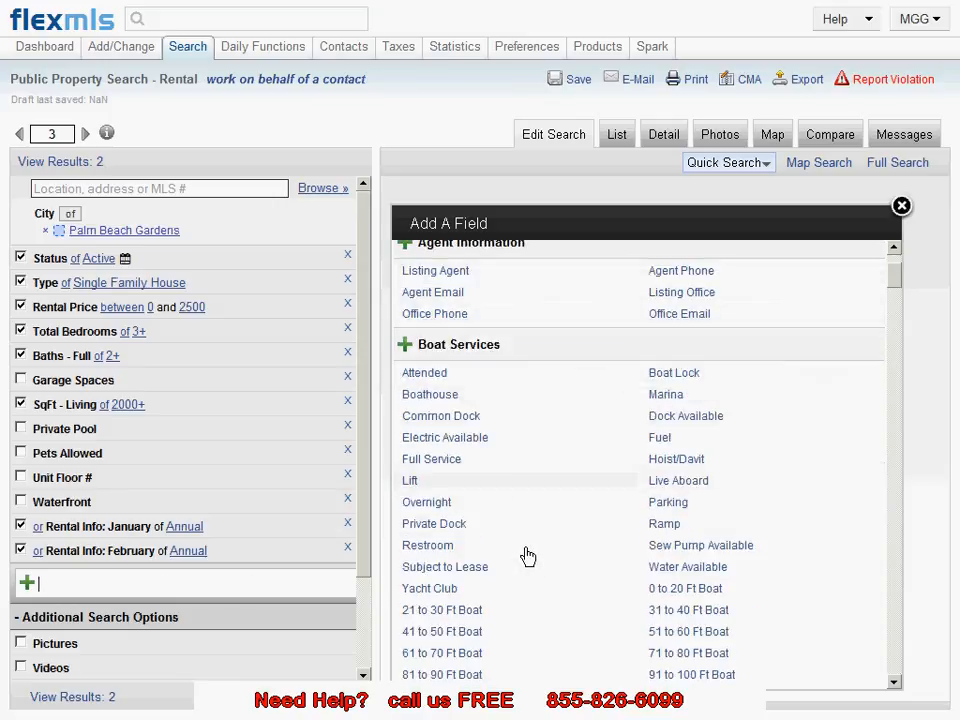
pyautogui.scroll(-3, 527, 554)
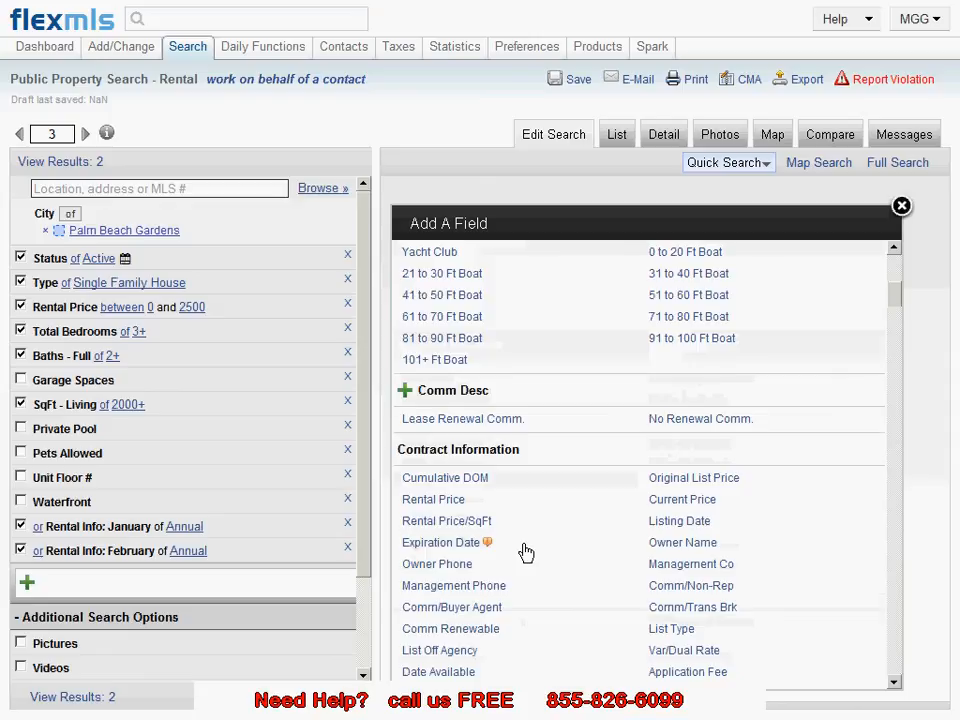
pyautogui.scroll(-4, 527, 554)
pyautogui.scroll(-6, 525, 552)
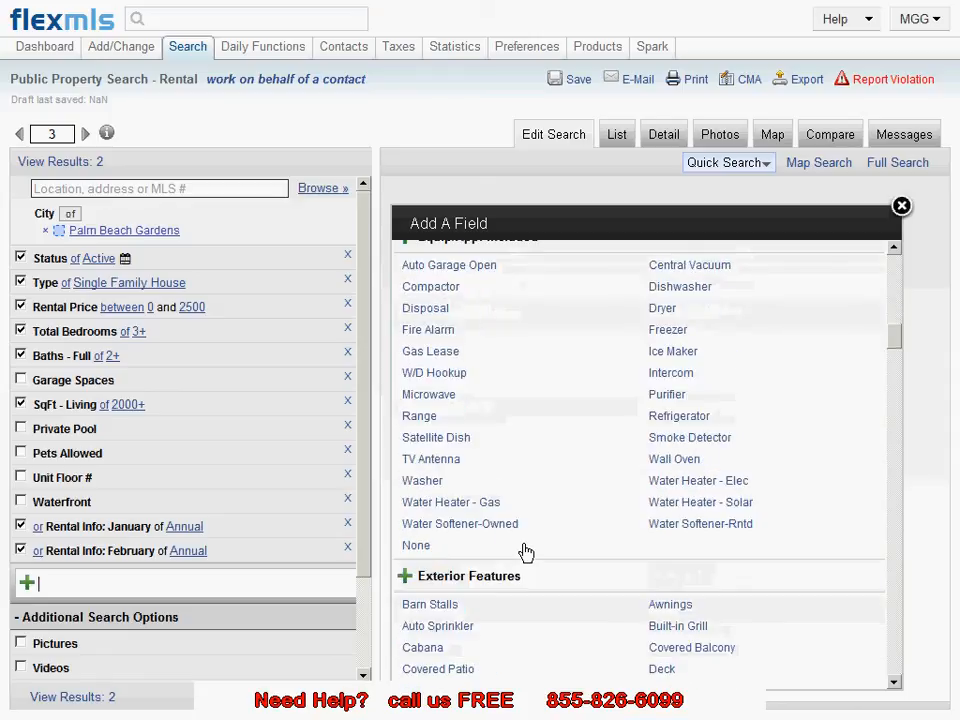
pyautogui.scroll(-8, 524, 552)
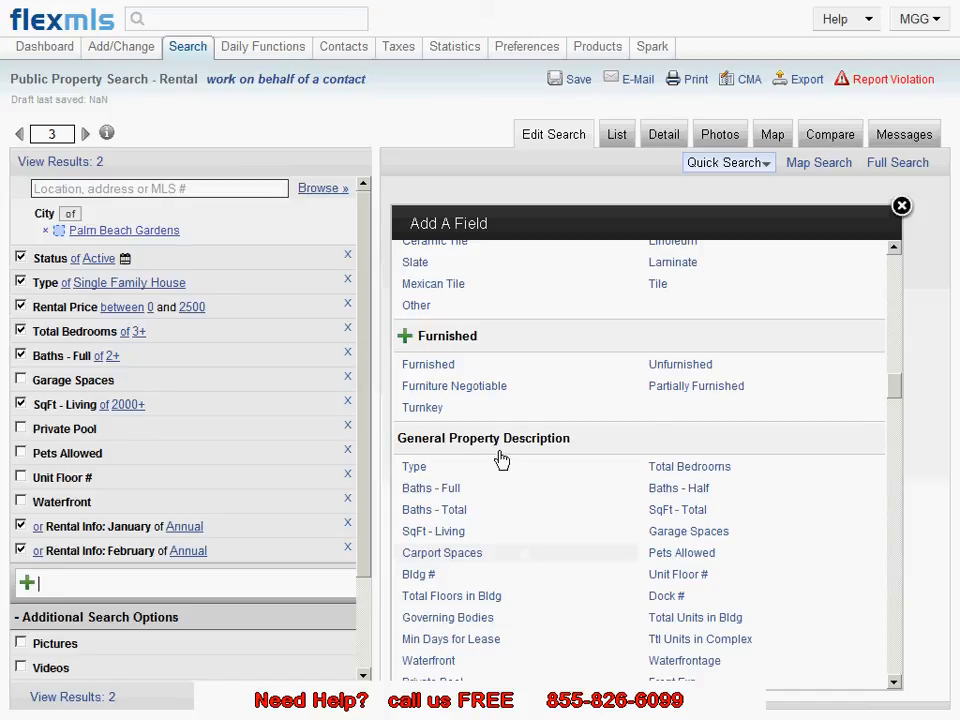
pyautogui.click(437, 368)
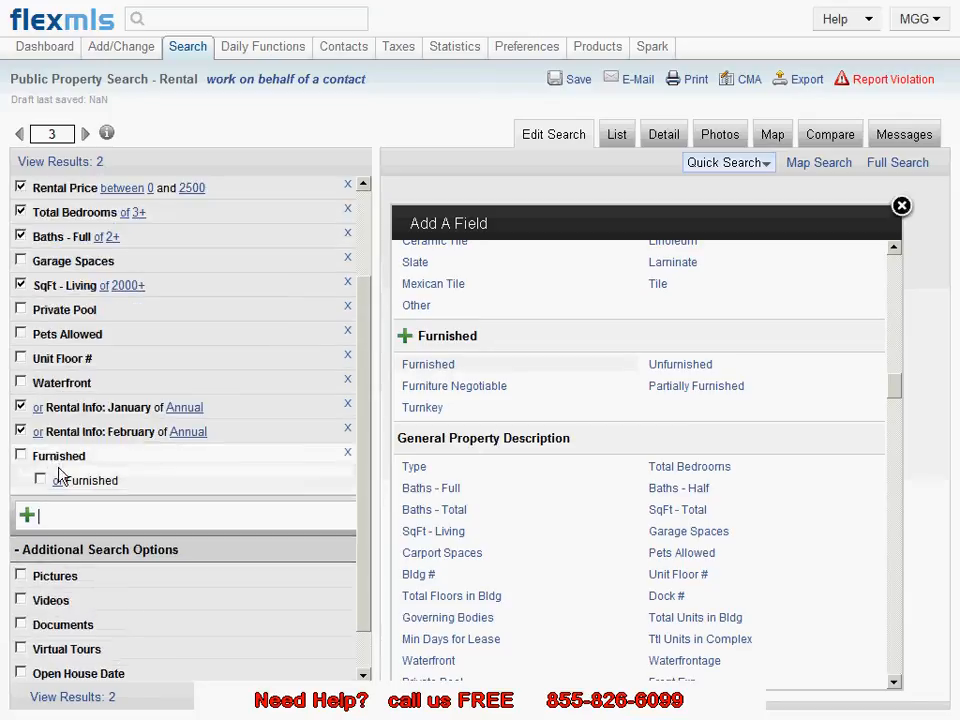
pyautogui.click(21, 456)
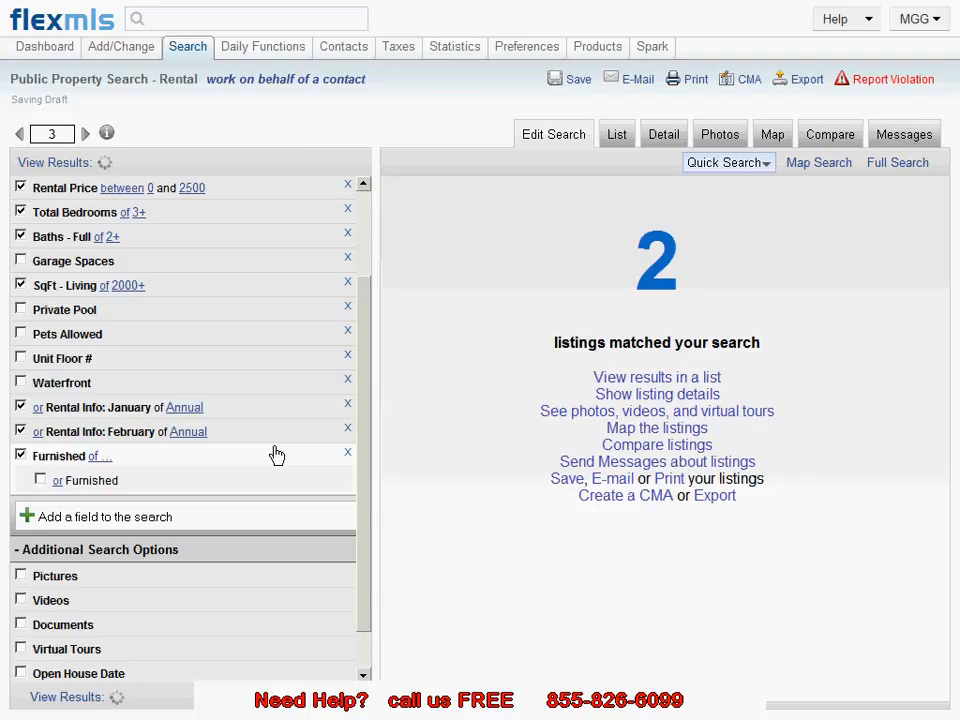
pyautogui.click(347, 458)
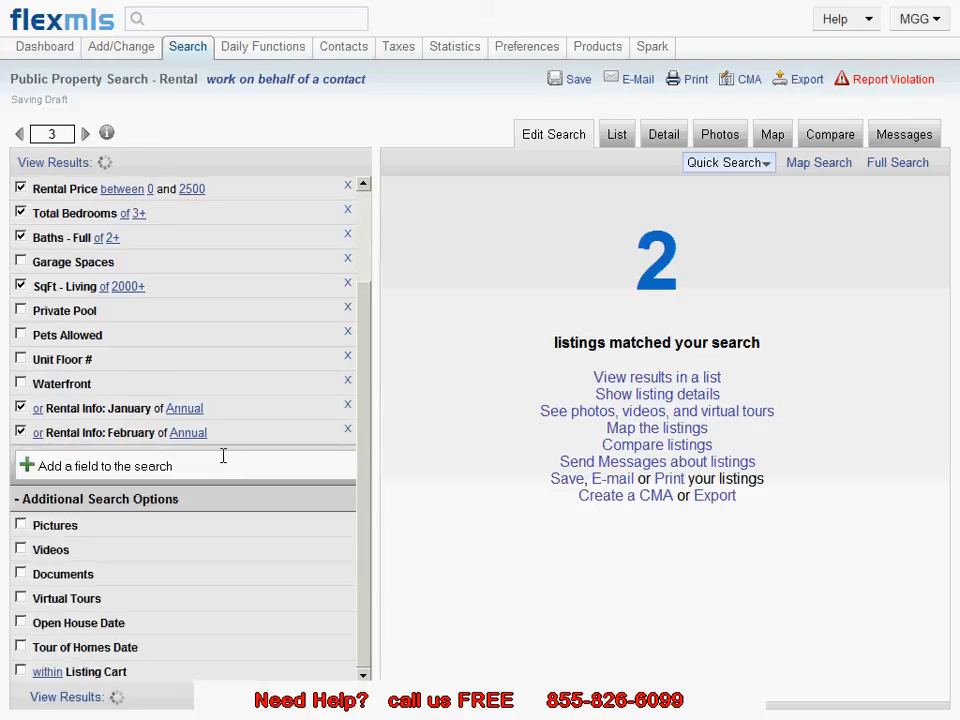
pyautogui.click(170, 466)
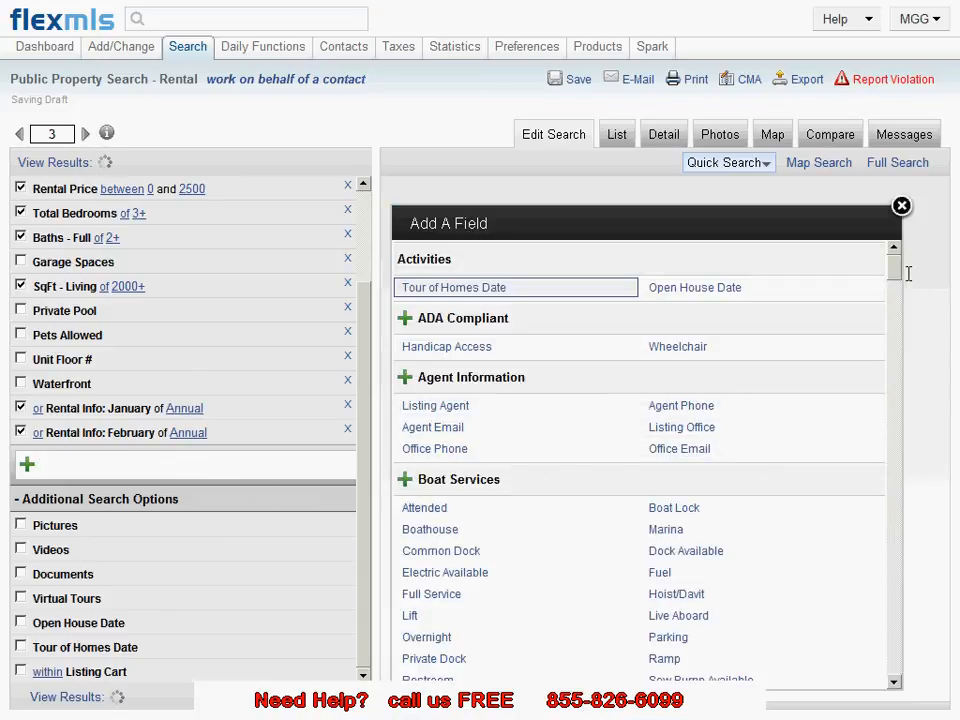
pyautogui.moveTo(898, 285); pyautogui.dragTo(886, 403)
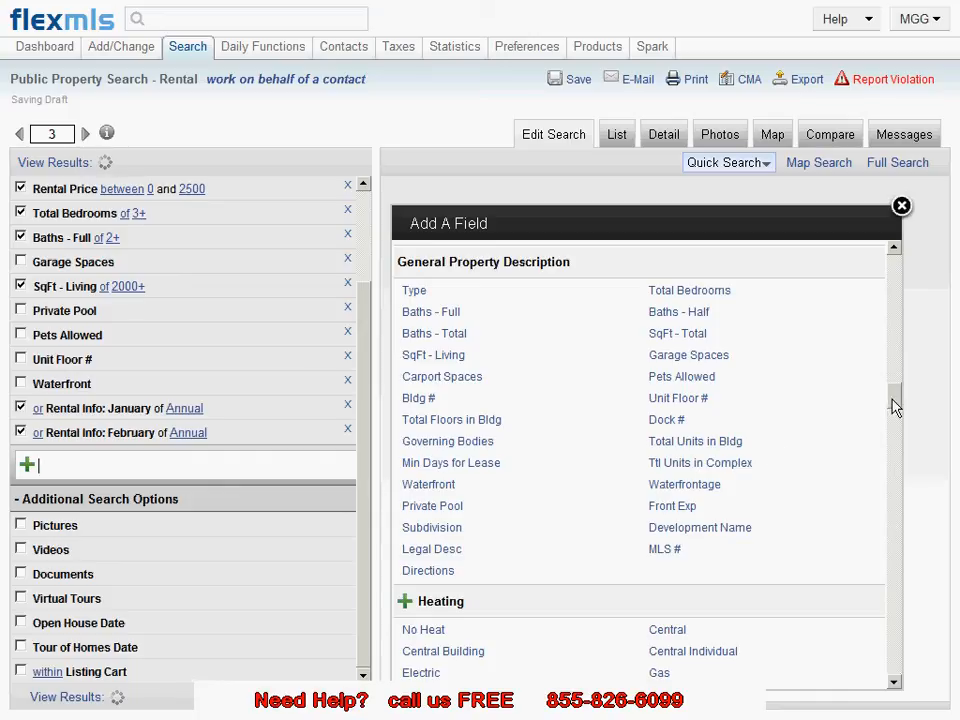
pyautogui.moveTo(887, 412); pyautogui.dragTo(887, 446)
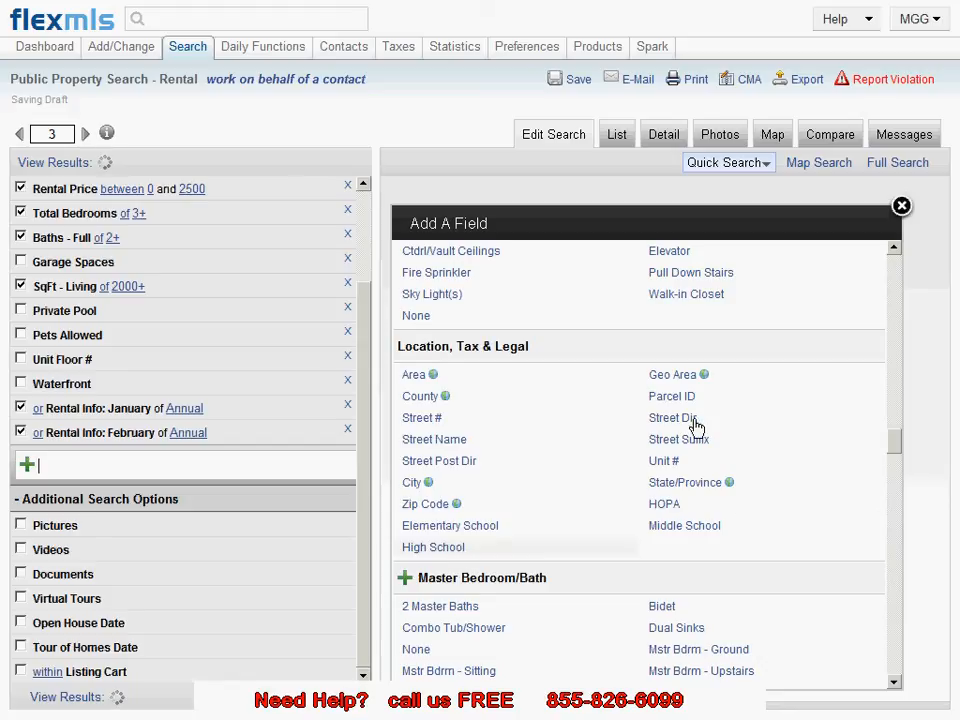
pyautogui.click(901, 208)
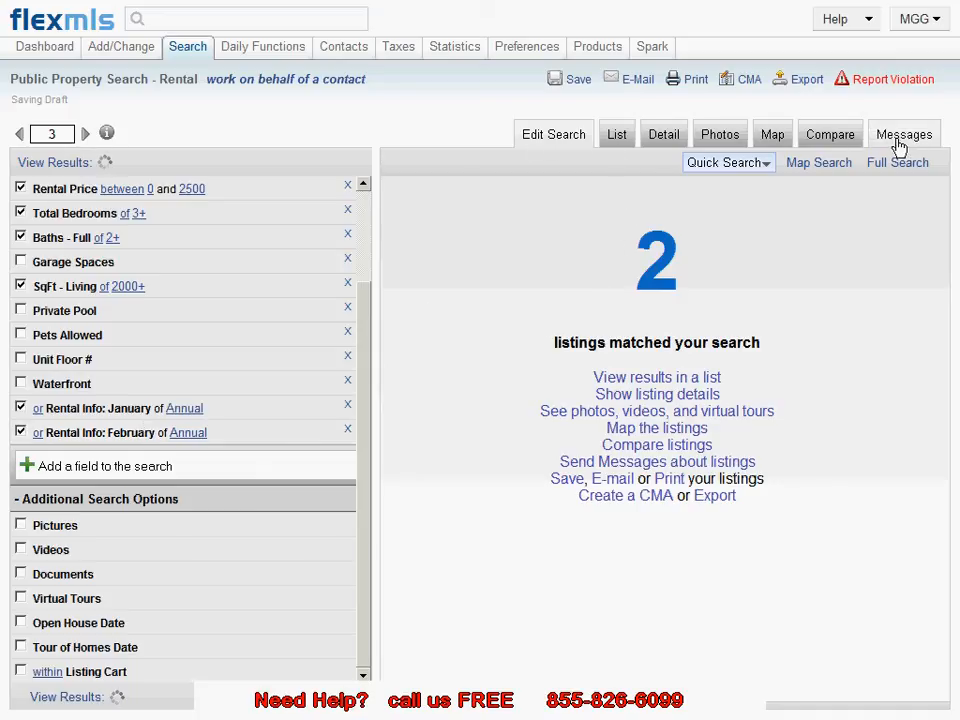
# Step: Open the matching listings in detail view and review each of the two results
pyautogui.click(614, 137)
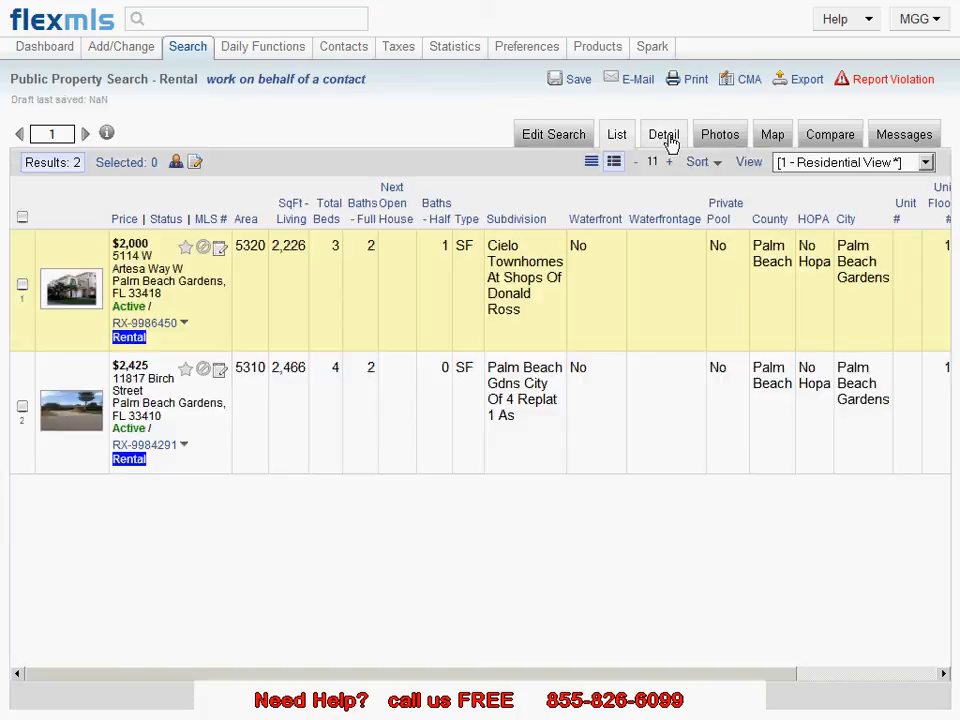
pyautogui.click(664, 136)
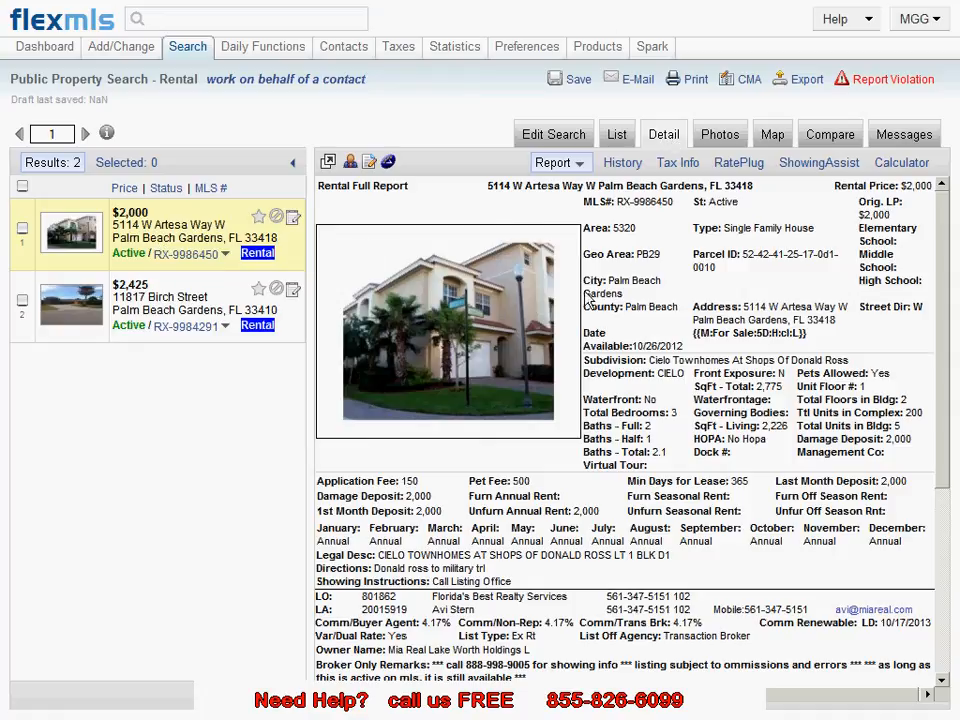
pyautogui.click(163, 316)
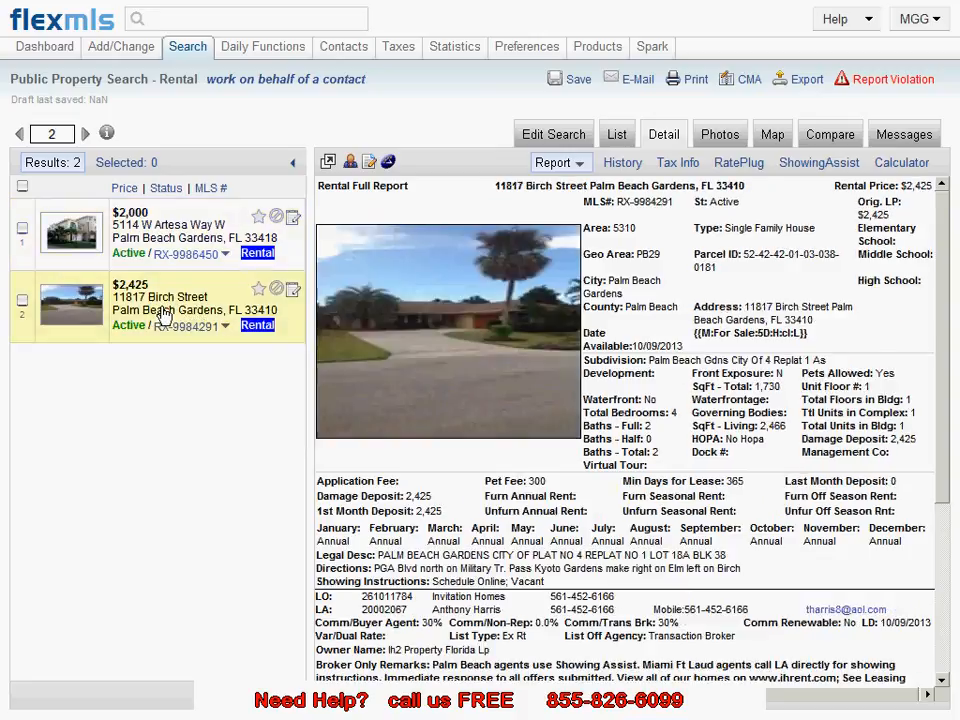
pyautogui.click(212, 224)
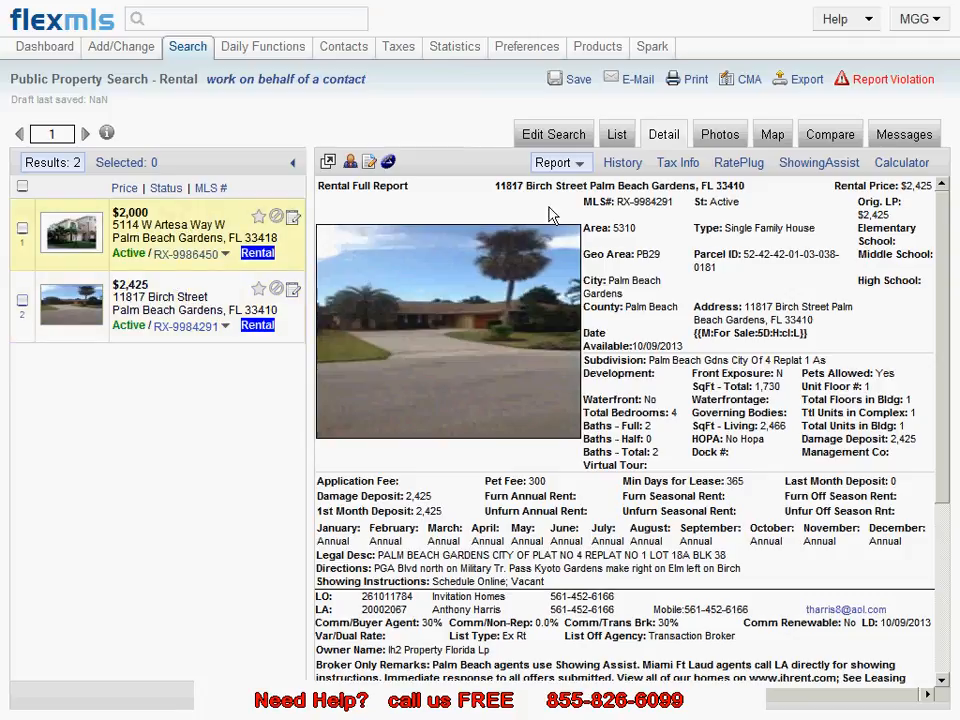
pyautogui.click(722, 137)
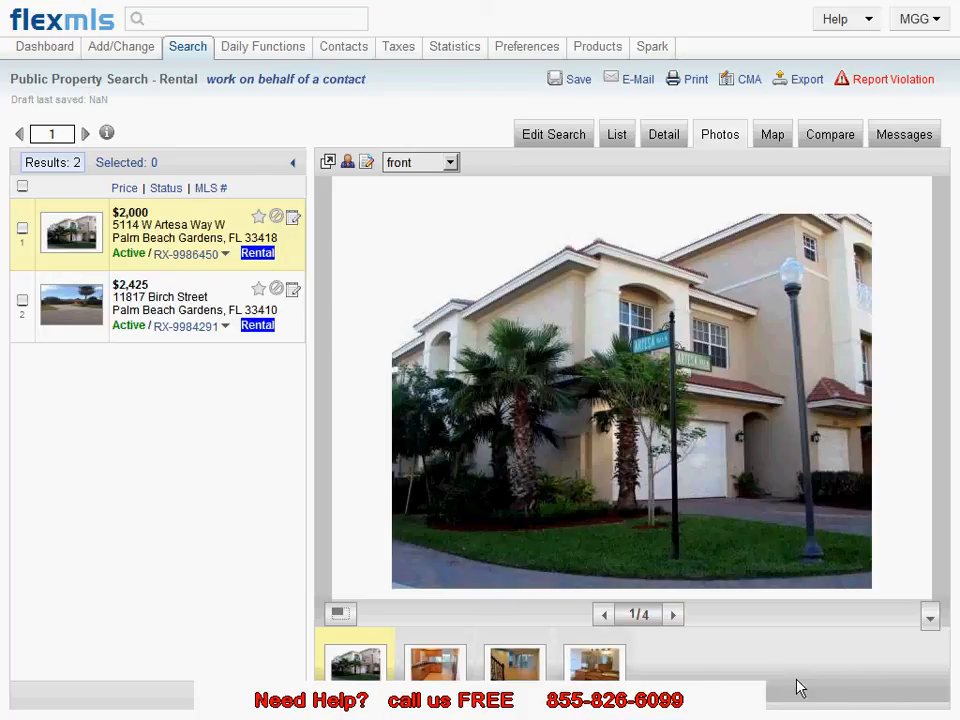
pyautogui.click(452, 668)
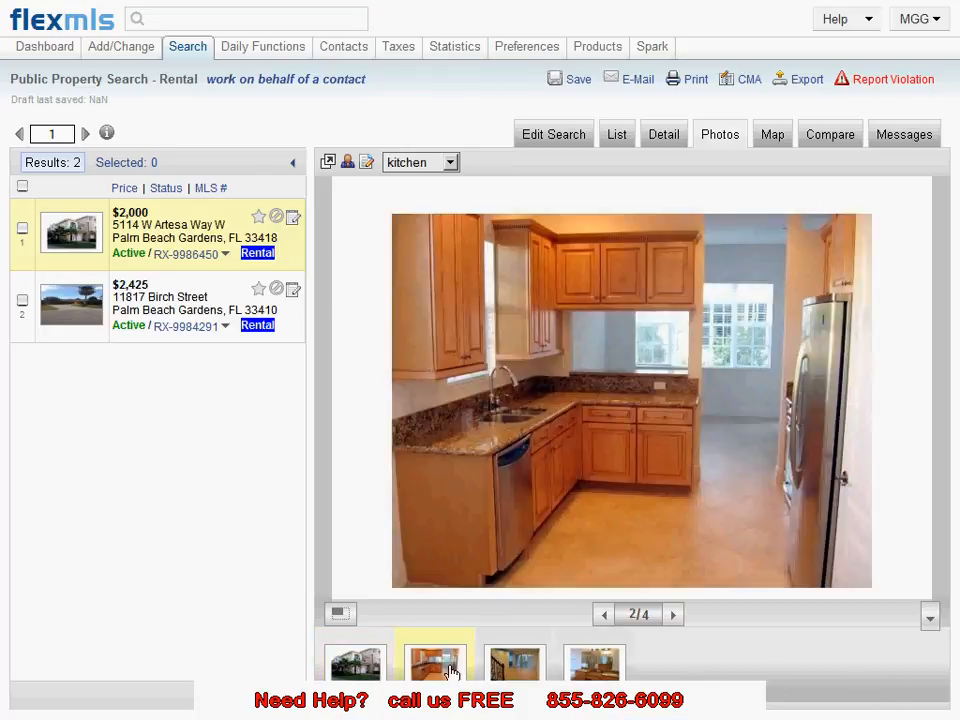
pyautogui.click(516, 666)
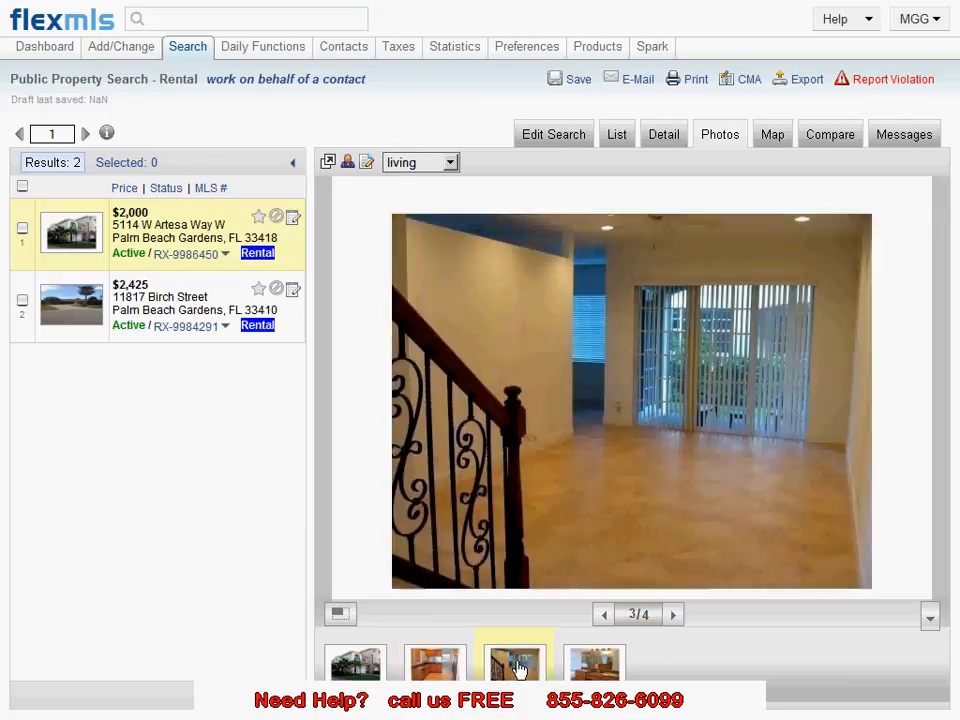
pyautogui.click(601, 676)
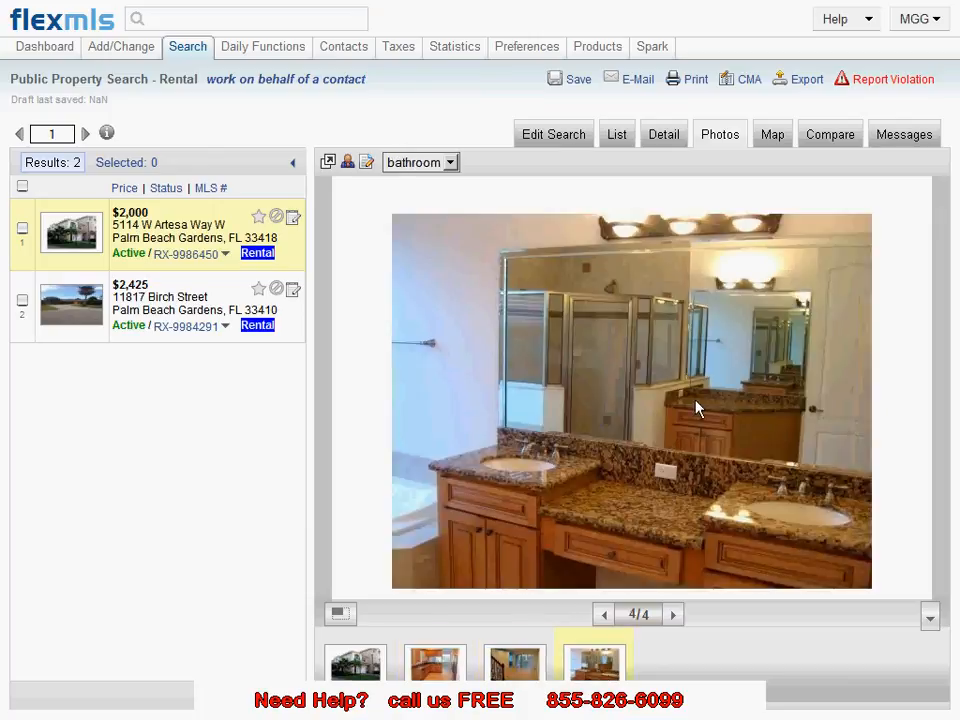
# Step: View the matching listings on the map
pyautogui.click(772, 145)
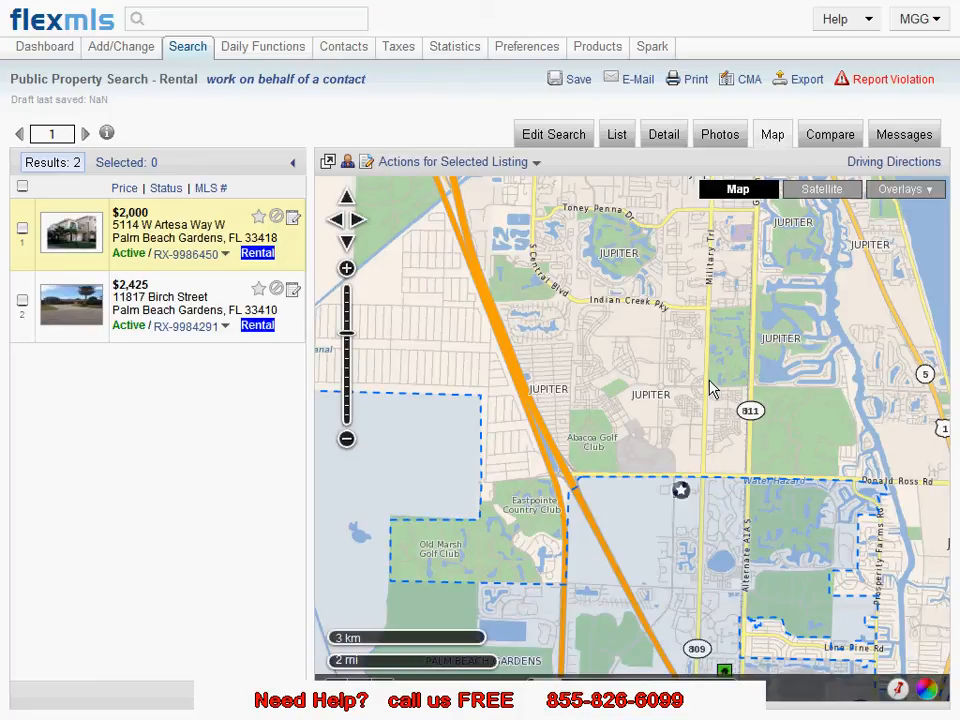
pyautogui.moveTo(690, 413); pyautogui.dragTo(686, 343)
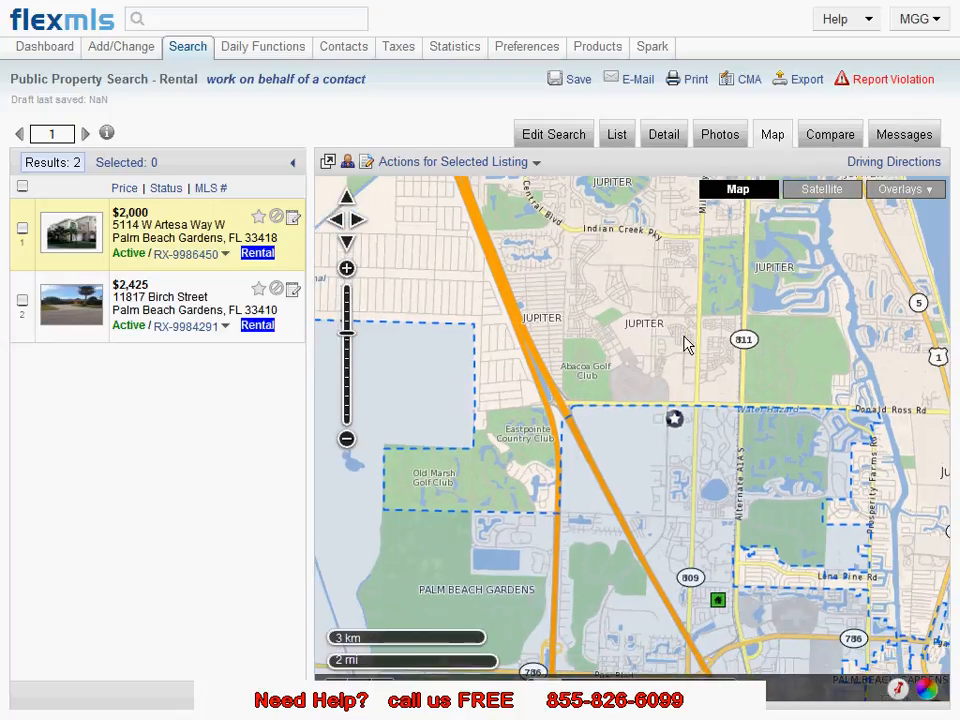